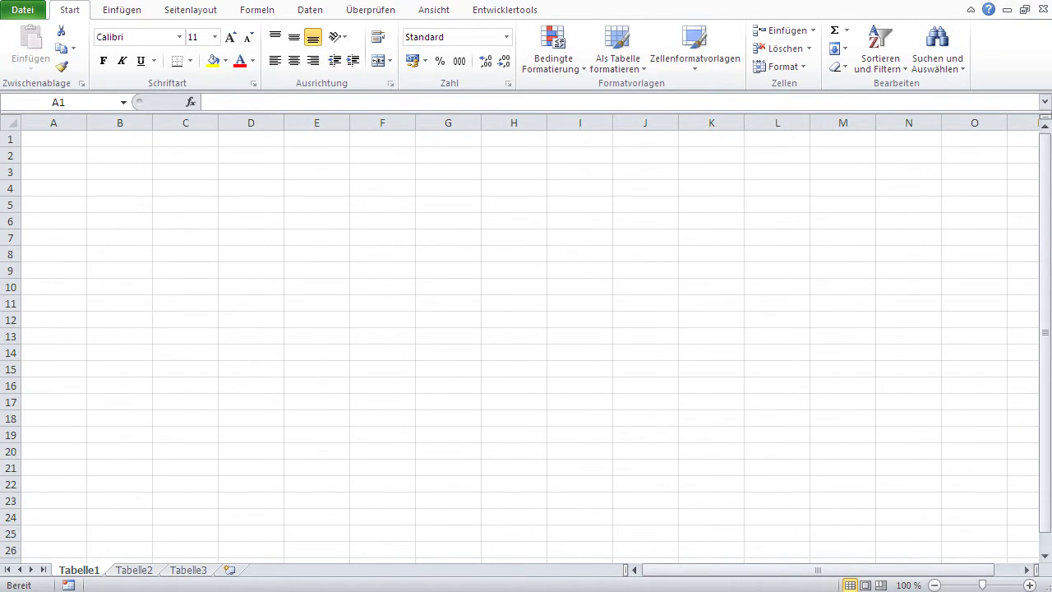
Enter the headers Name and Stunden in cells A1 and B1
left_click(71, 140)
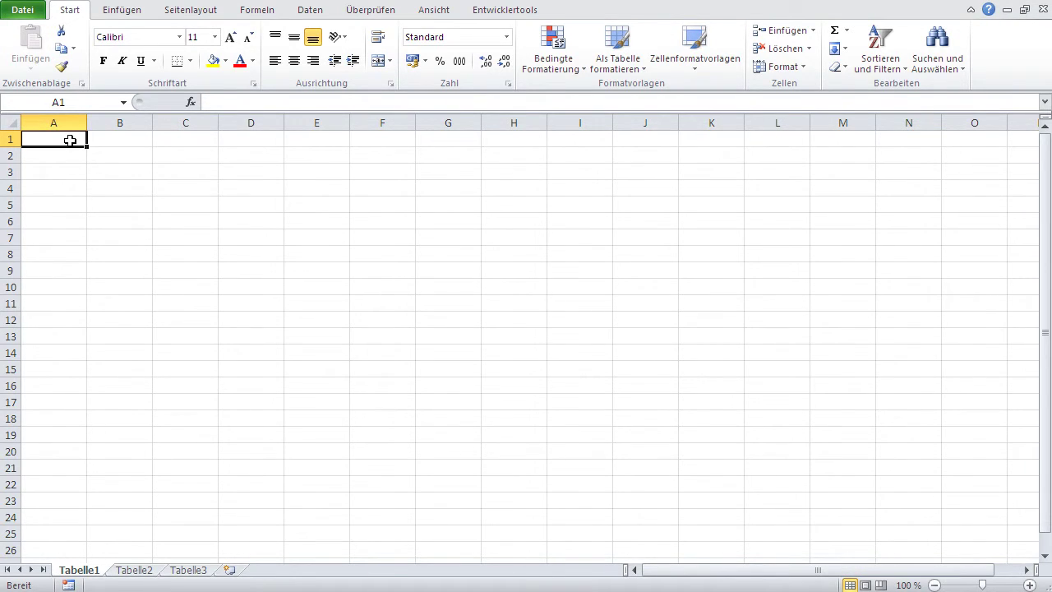
type("Name")
key("Tab")
type("Stunen")
key("BackSpace")
key("BackSpace")
type("den")
key("Tab")
Add the headers Stundensatz, Einnahmen, Ausgaben and Profit in C1 through F1
type("Stundensatz")
key("Tab")
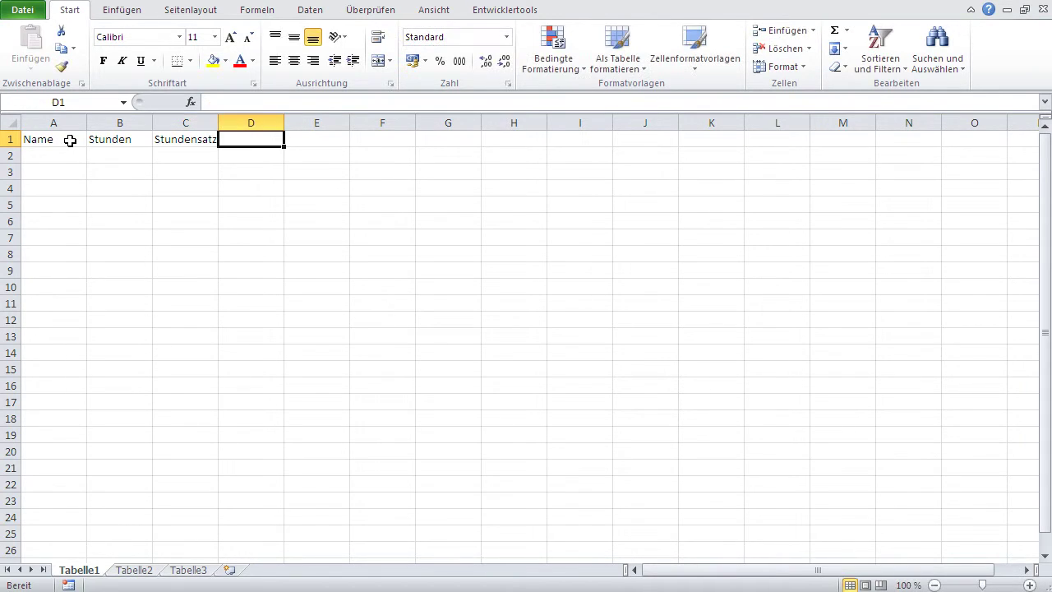
type("Einnahmen")
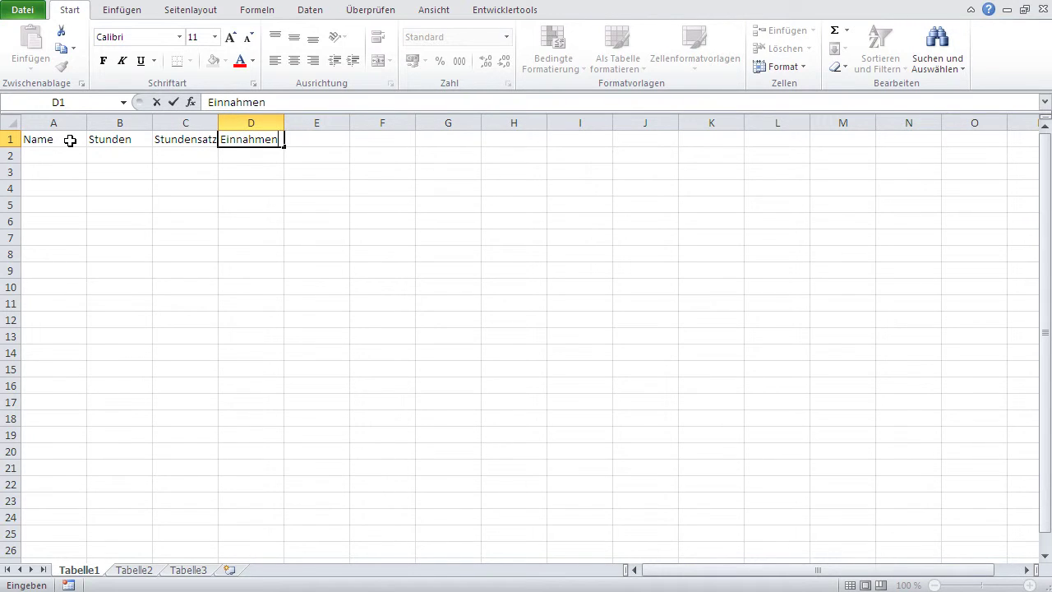
key("Tab")
type("Ausgaben")
key("Tab")
type("Profit")
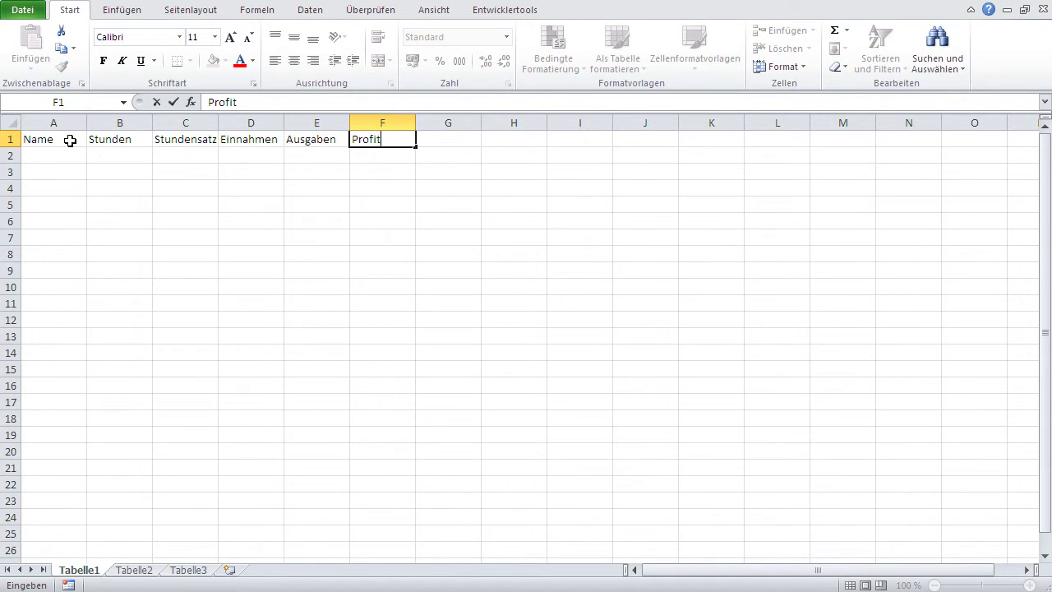
key("Return")
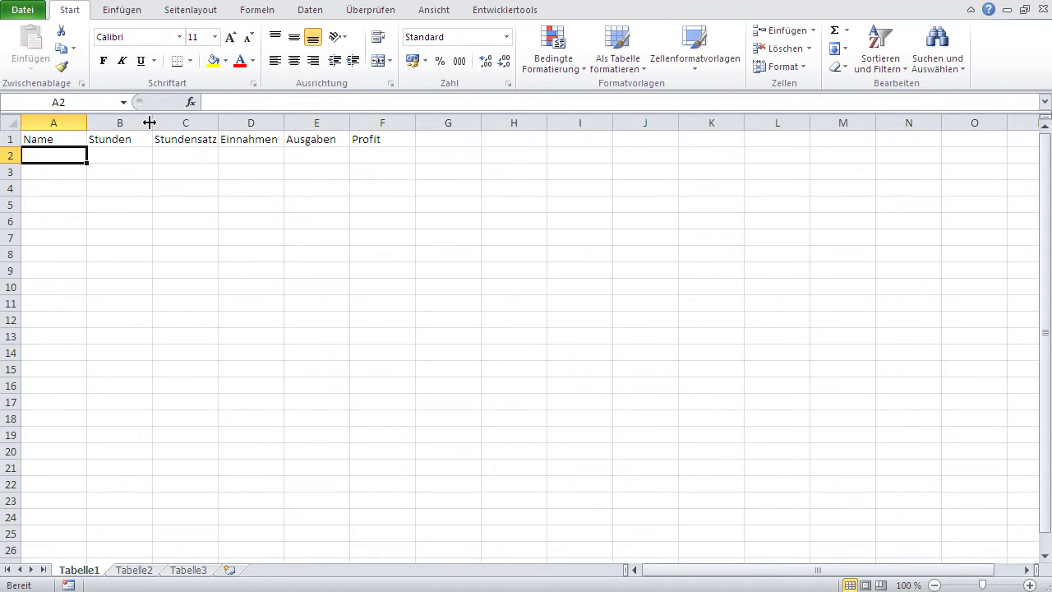
Resize columns B, C and D to fit their headers, and auto-fit column F to Profit
mouse_move(153, 122)
left_mouse_down()
mouse_move(213, 120)
mouse_move(143, 120)
left_mouse_up()
left_click_drag(209, 120, 225, 122)
left_click_drag(291, 122, 303, 122)
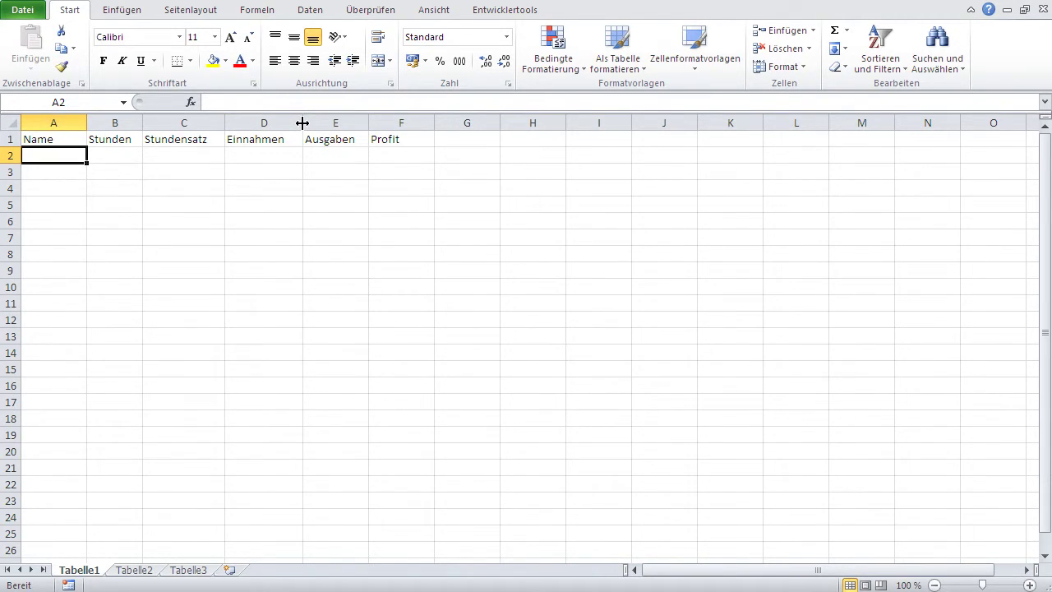
mouse_move(302, 122)
left_mouse_down()
mouse_move(288, 122)
mouse_move(343, 123)
left_mouse_up()
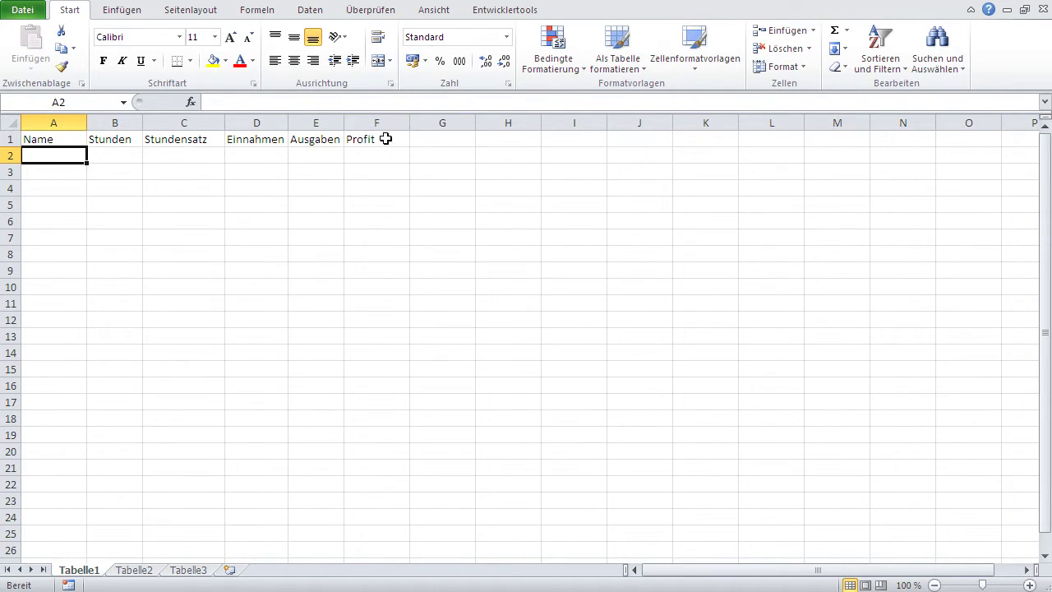
double_click(408, 125)
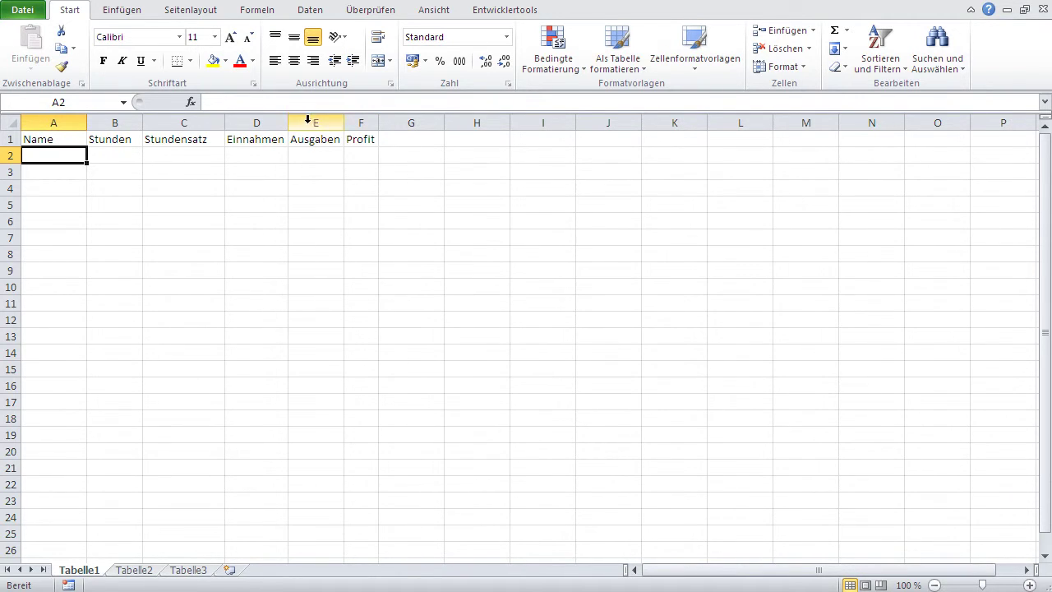
left_click_drag(288, 124, 433, 123)
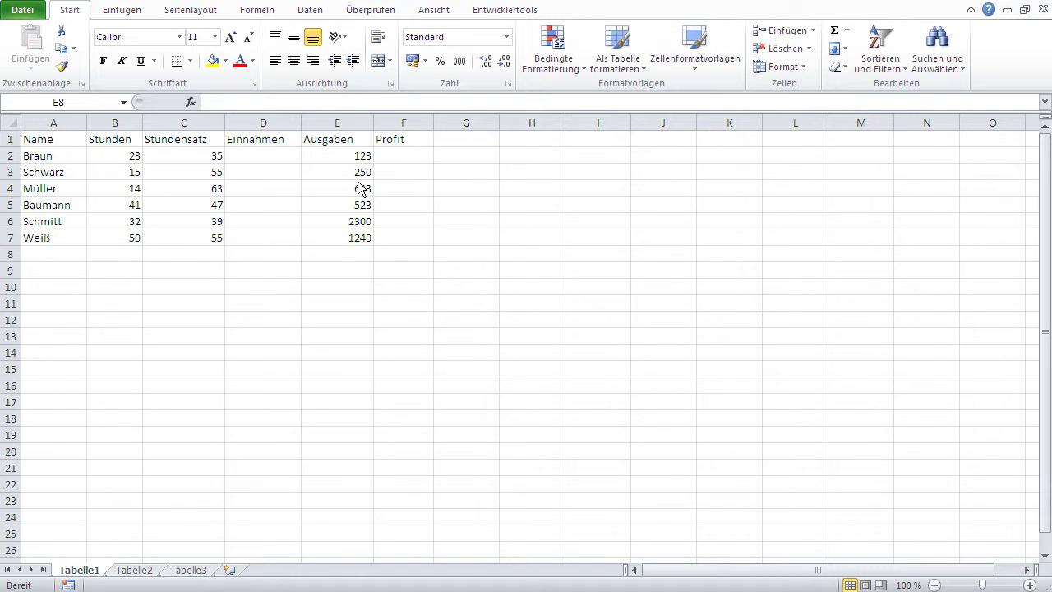
Center the contents of columns A through F
left_click(44, 122)
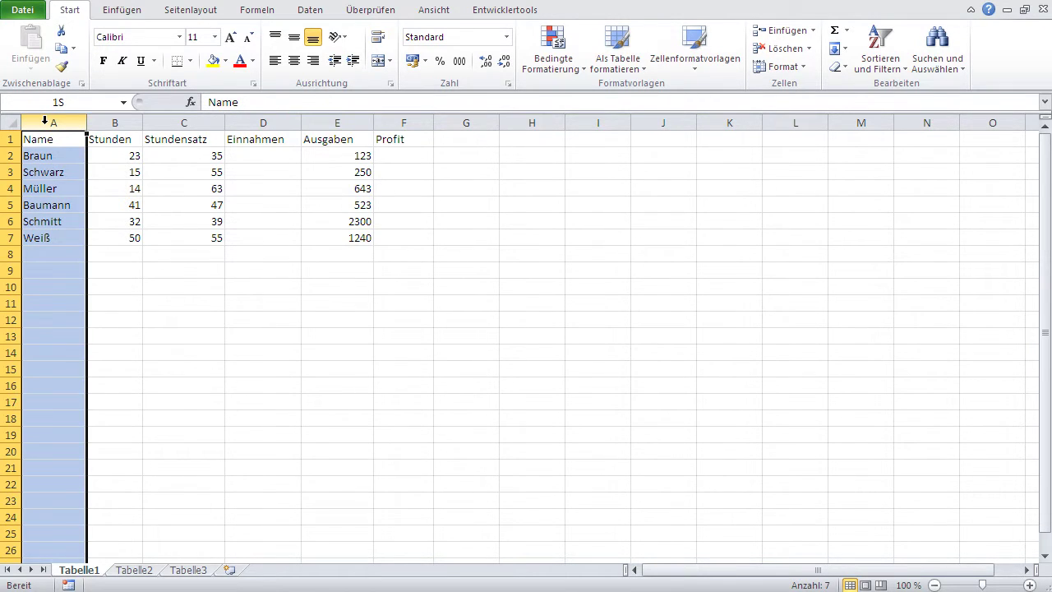
left_click(149, 265)
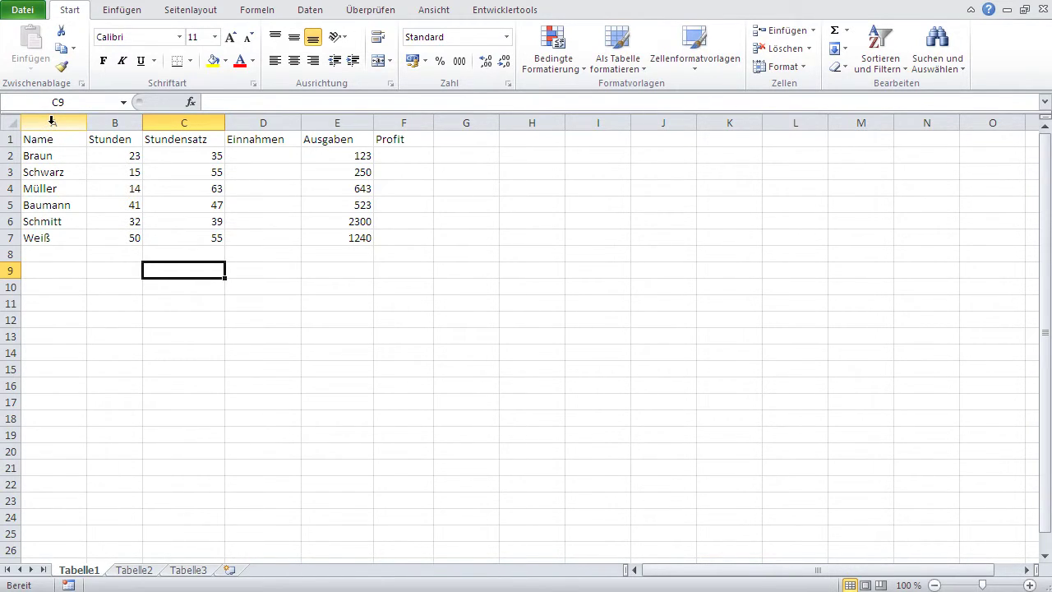
left_click(51, 121)
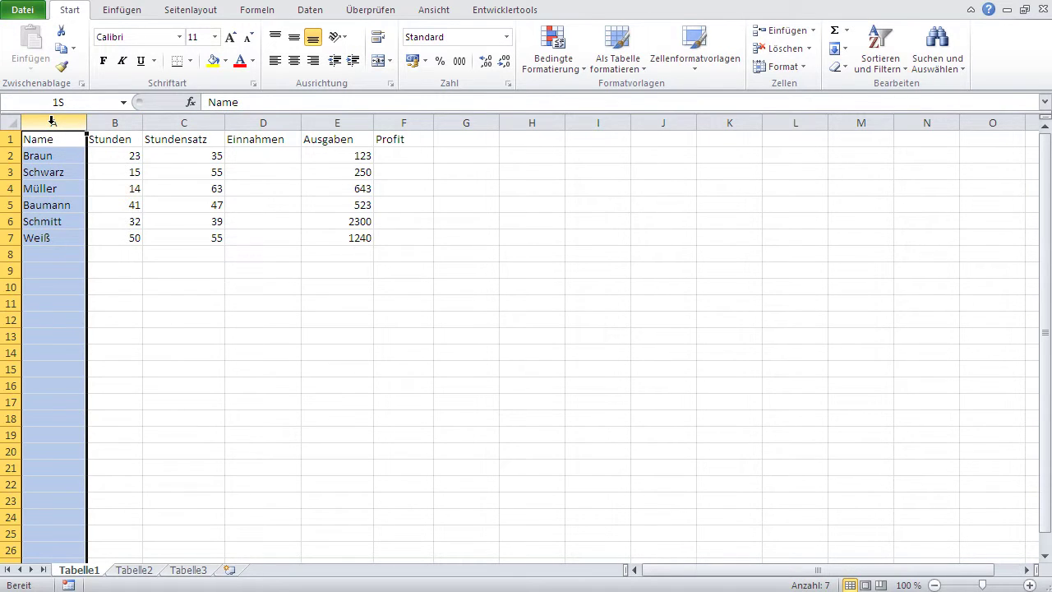
left_click_drag(51, 121, 385, 133)
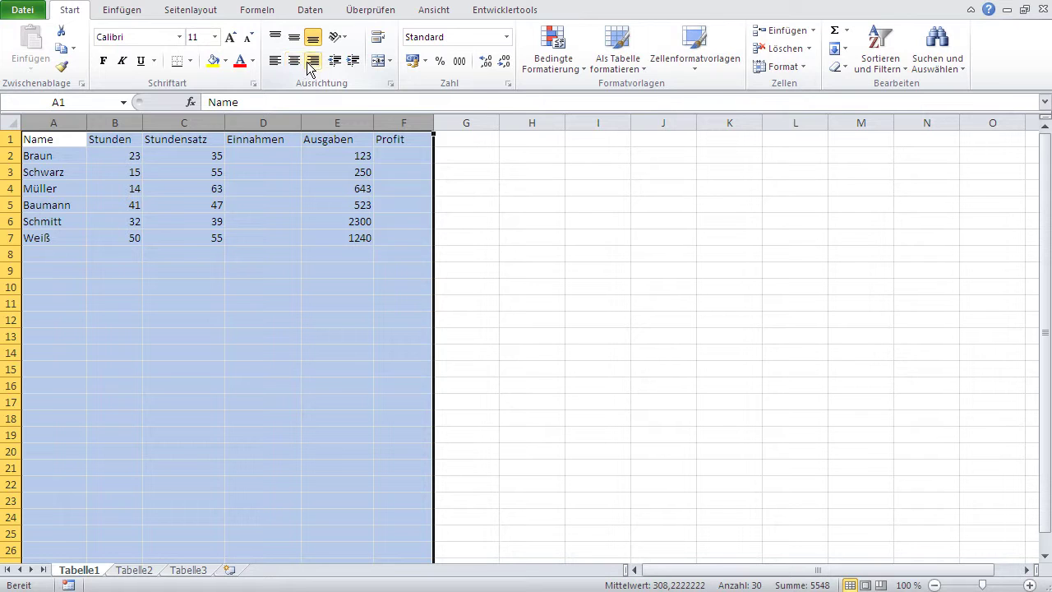
left_click(298, 63)
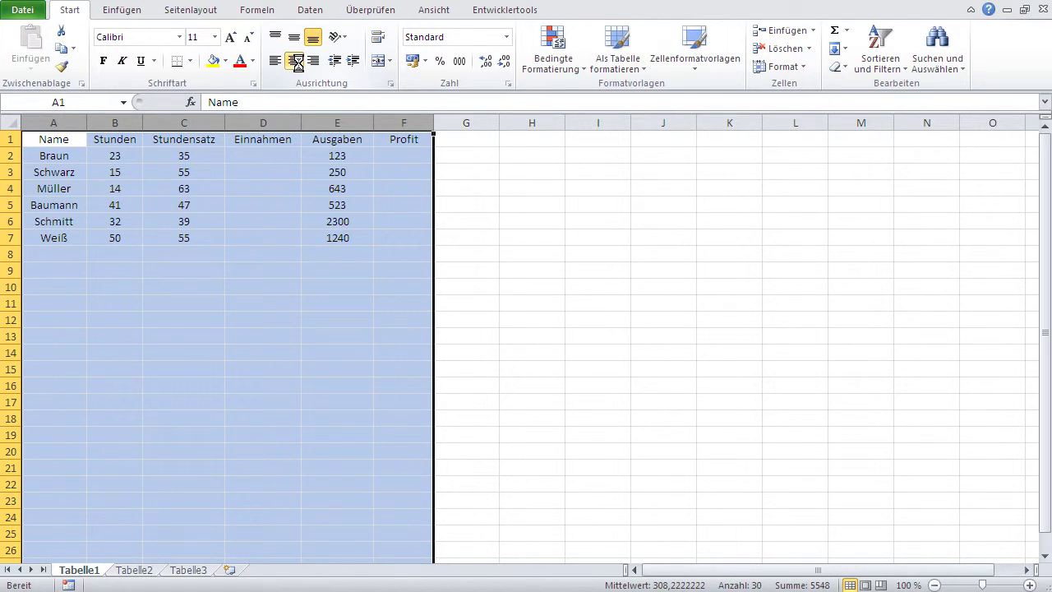
left_click(300, 200)
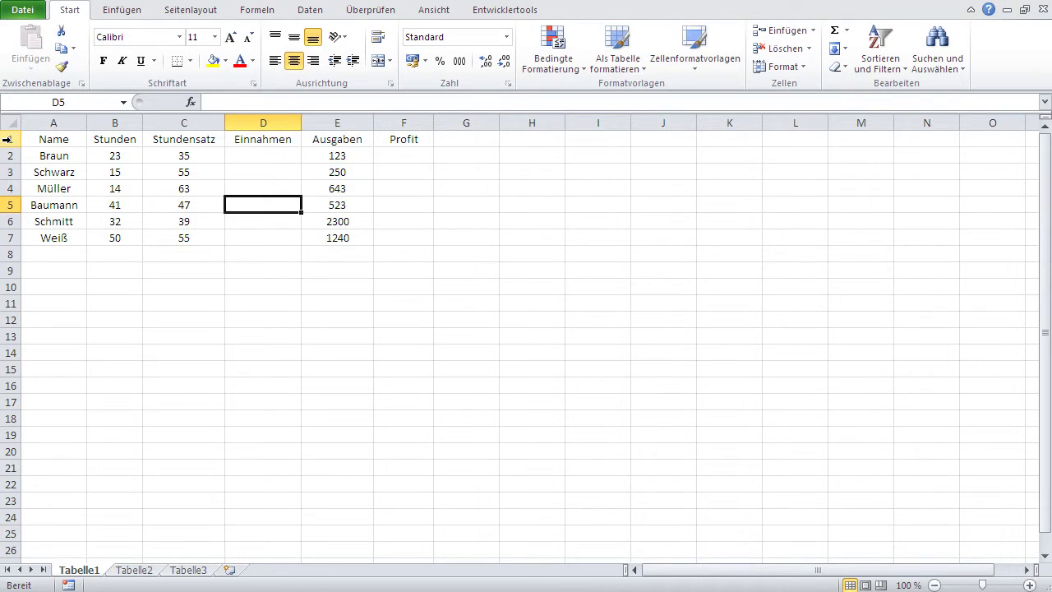
Select rows 1–7, then the data range A2:F7
left_click_drag(7, 140, 8, 233)
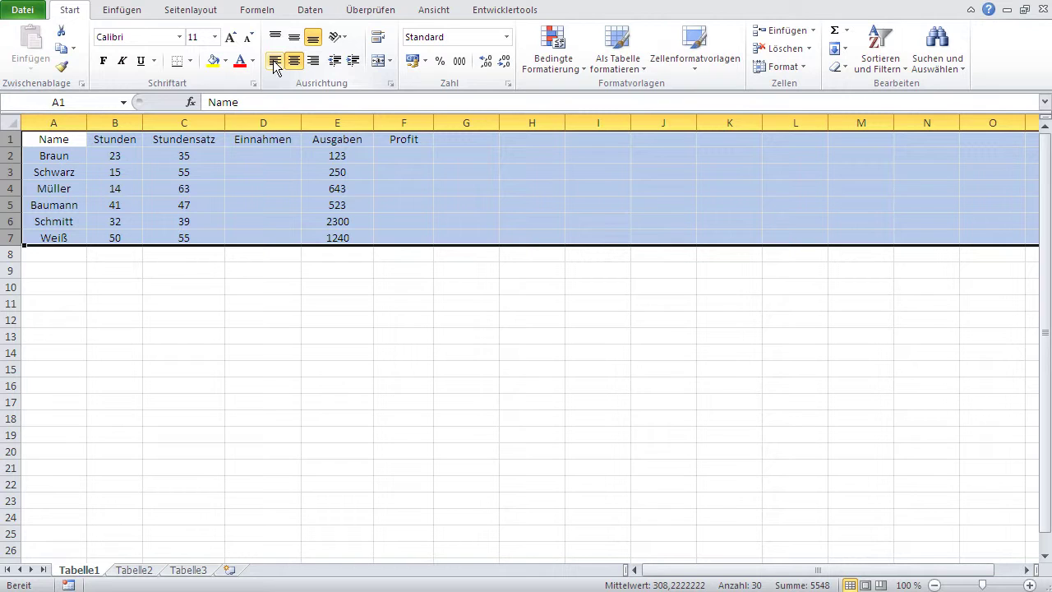
left_click(219, 277)
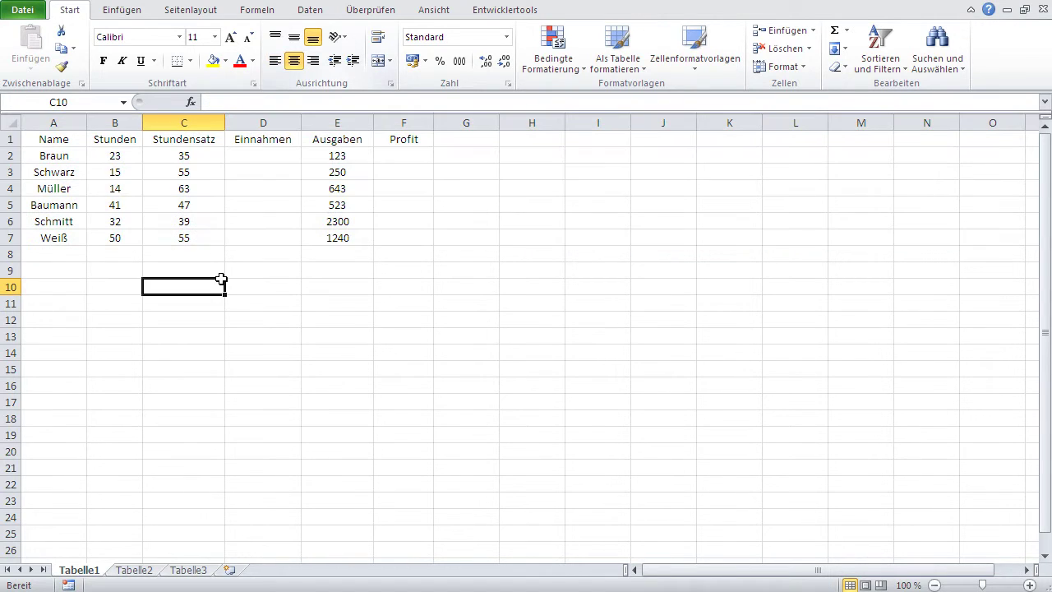
left_click(48, 154)
left_click_drag(49, 155, 390, 242)
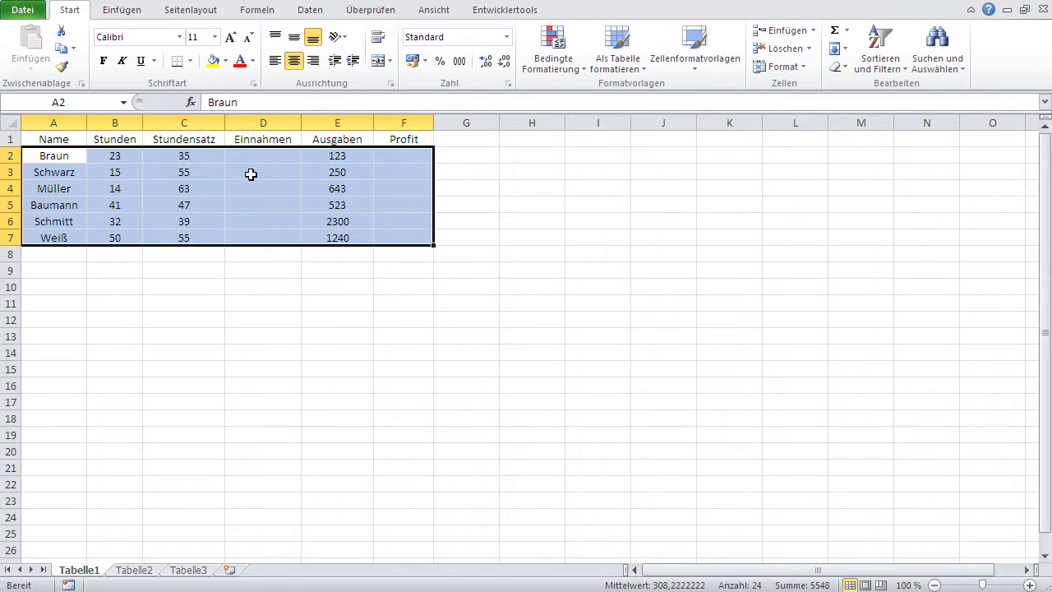
left_click(250, 175)
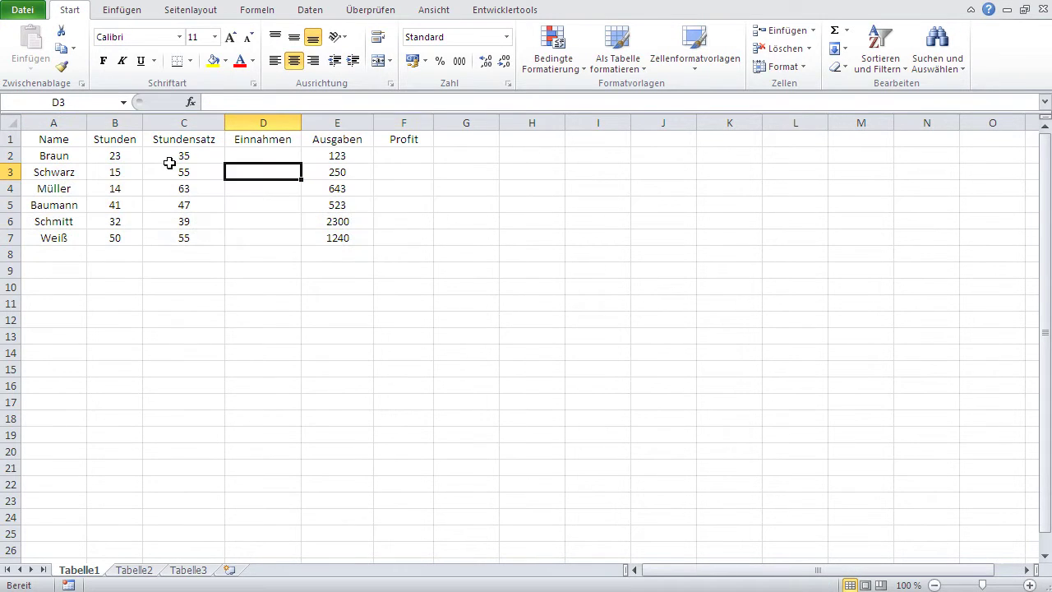
left_click(81, 123)
left_click_drag(81, 122, 355, 122)
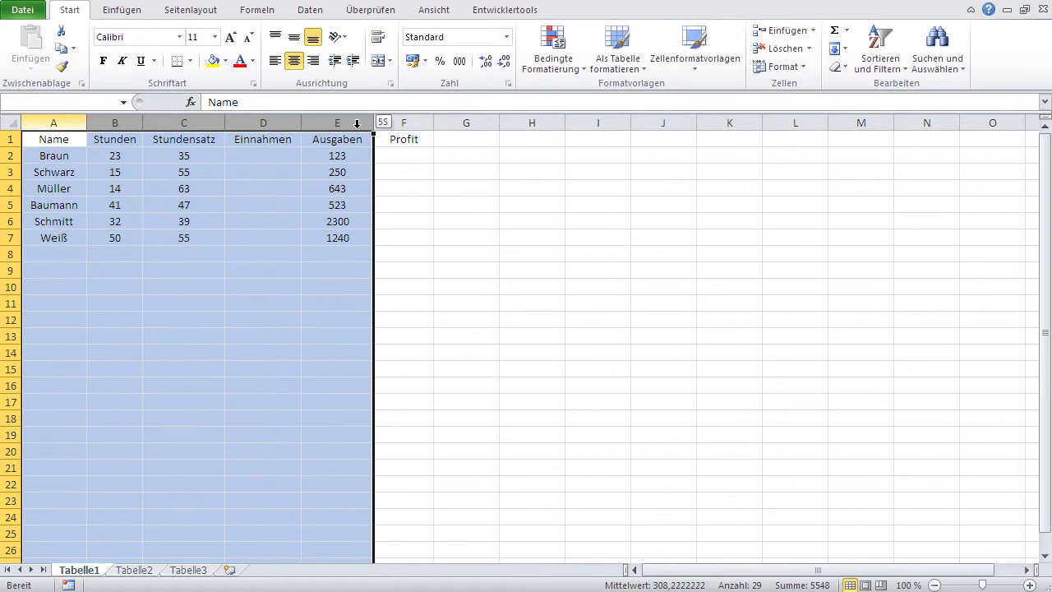
left_click(134, 252)
left_click(57, 258)
type("ssas")
left_click(132, 261)
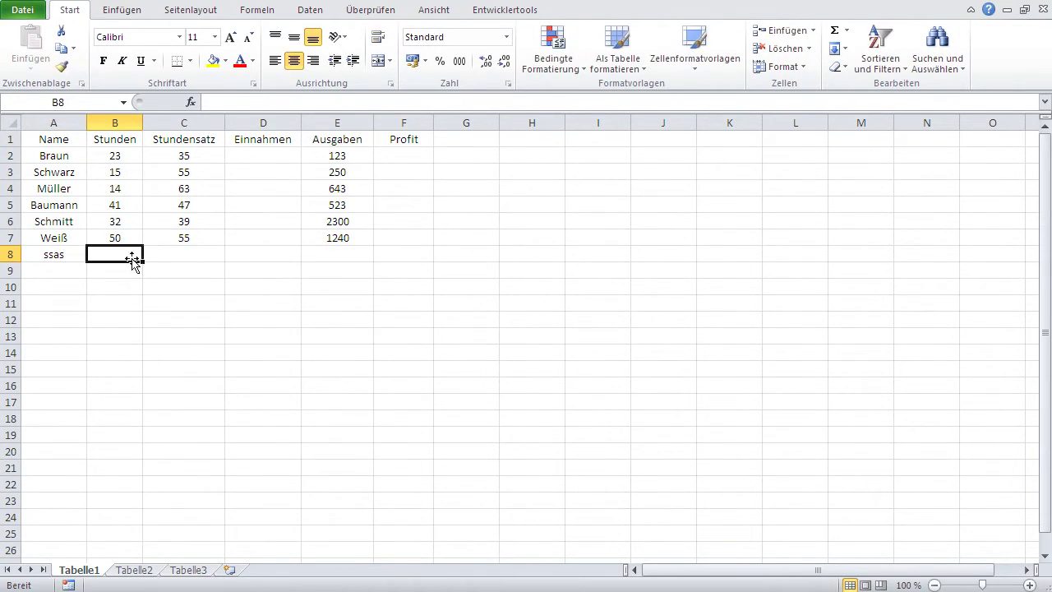
type("ds")
left_click(155, 258)
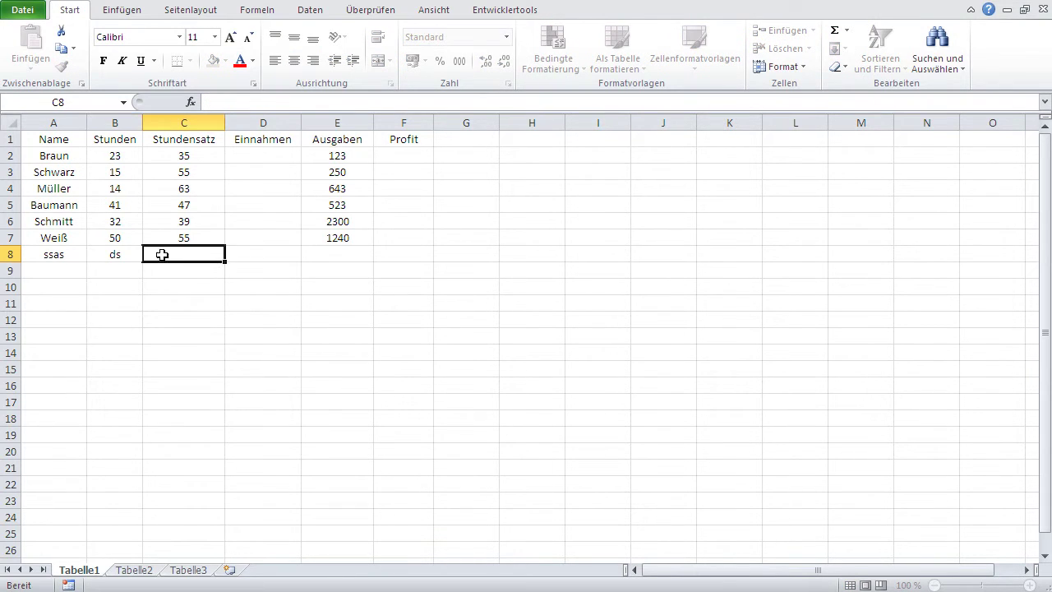
left_click_drag(64, 254, 111, 253)
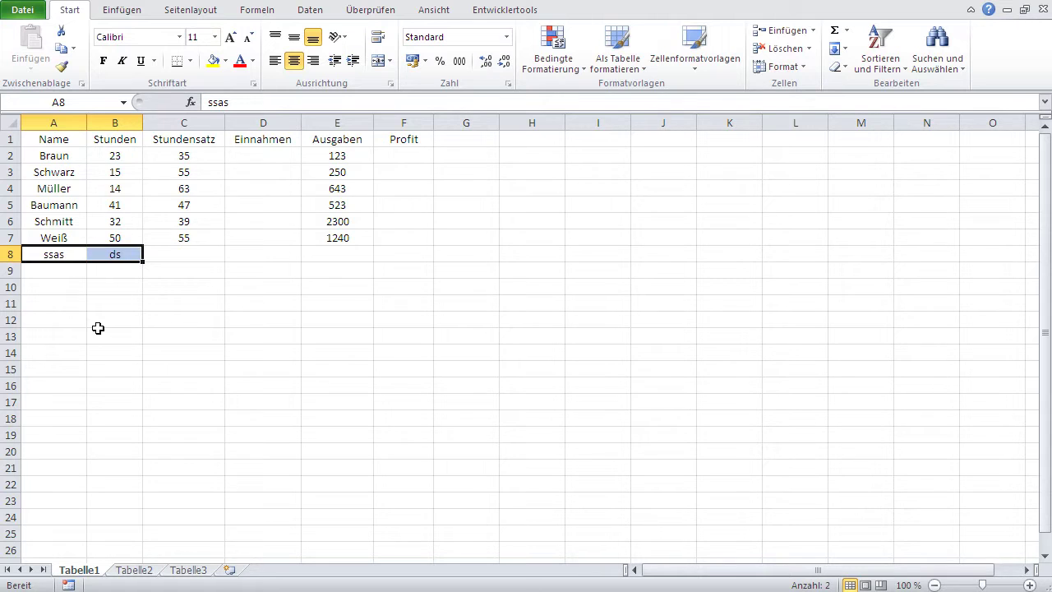
key("Delete")
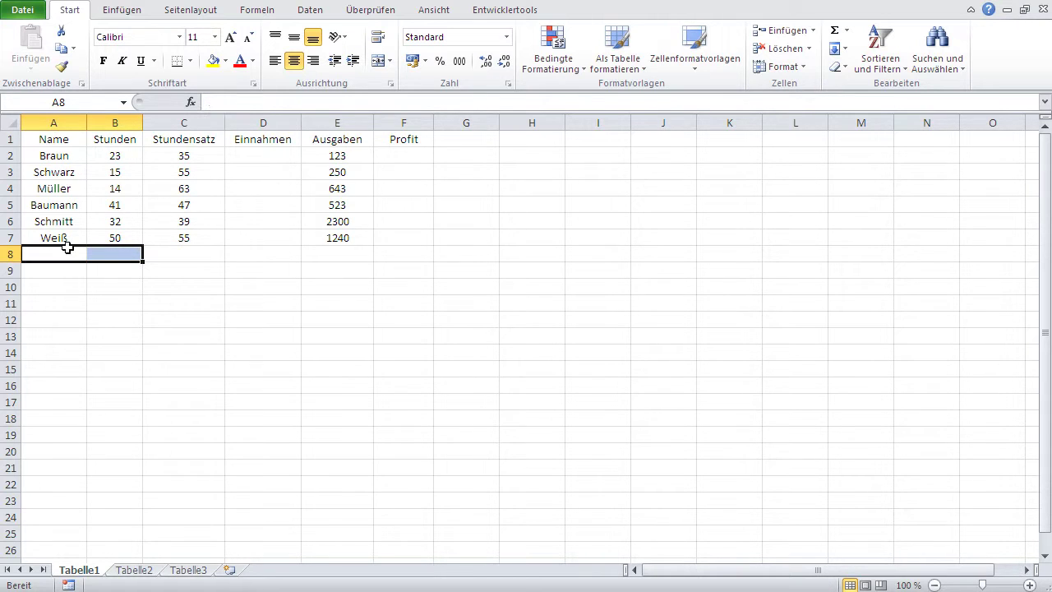
left_click_drag(59, 122, 407, 122)
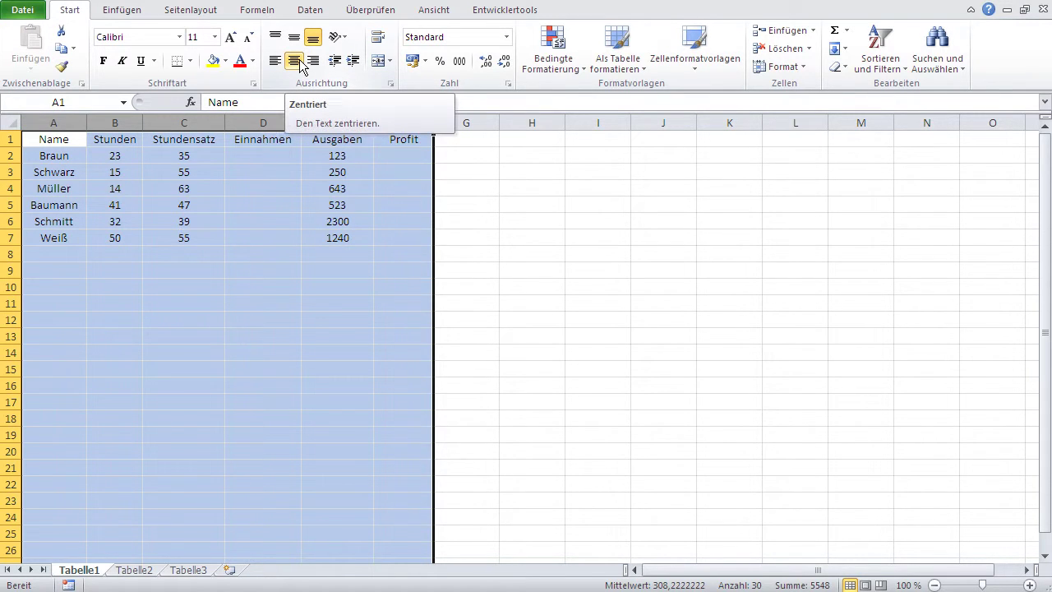
left_click(74, 257)
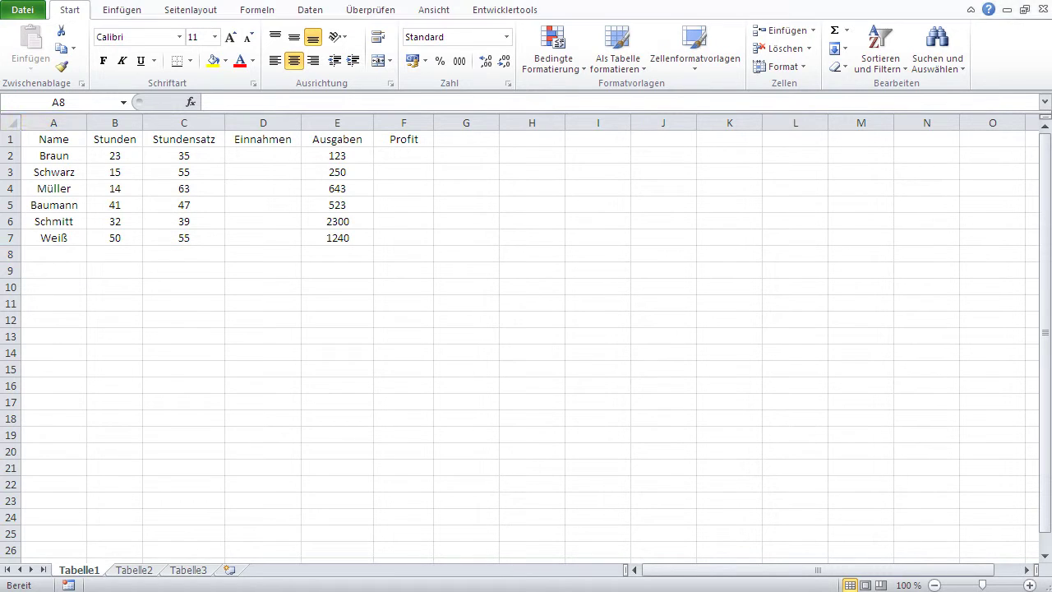
Enter 23x35 as Braun's income in cell D2
left_click(263, 154)
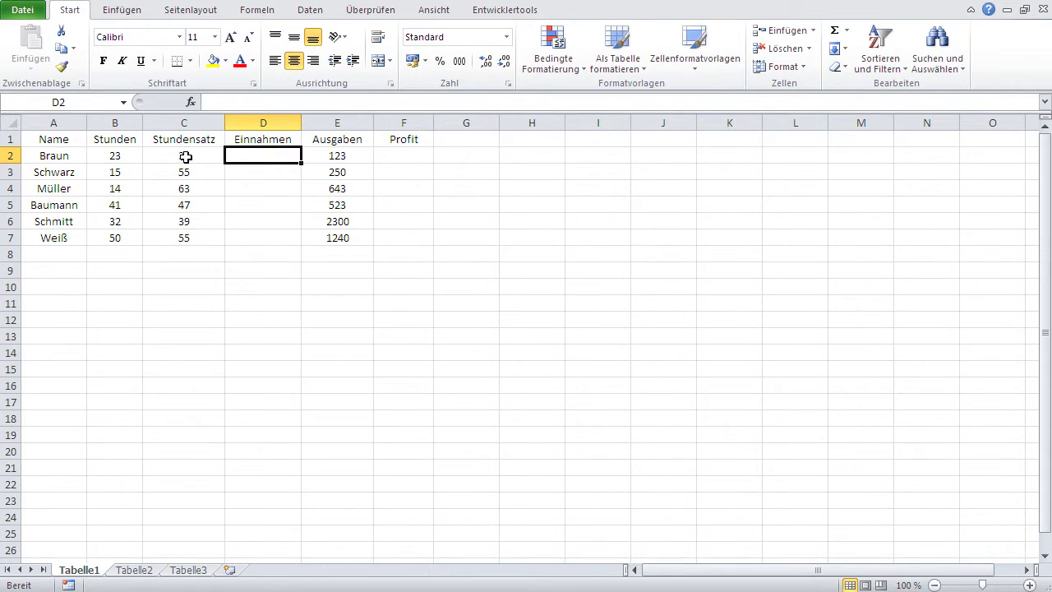
type("23x")
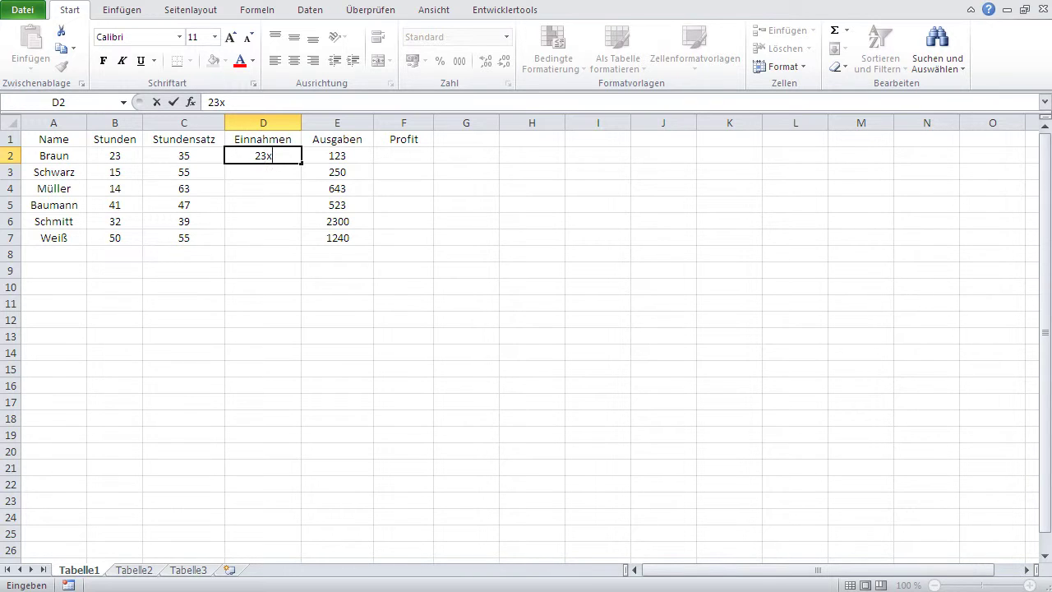
type("35")
key("Return")
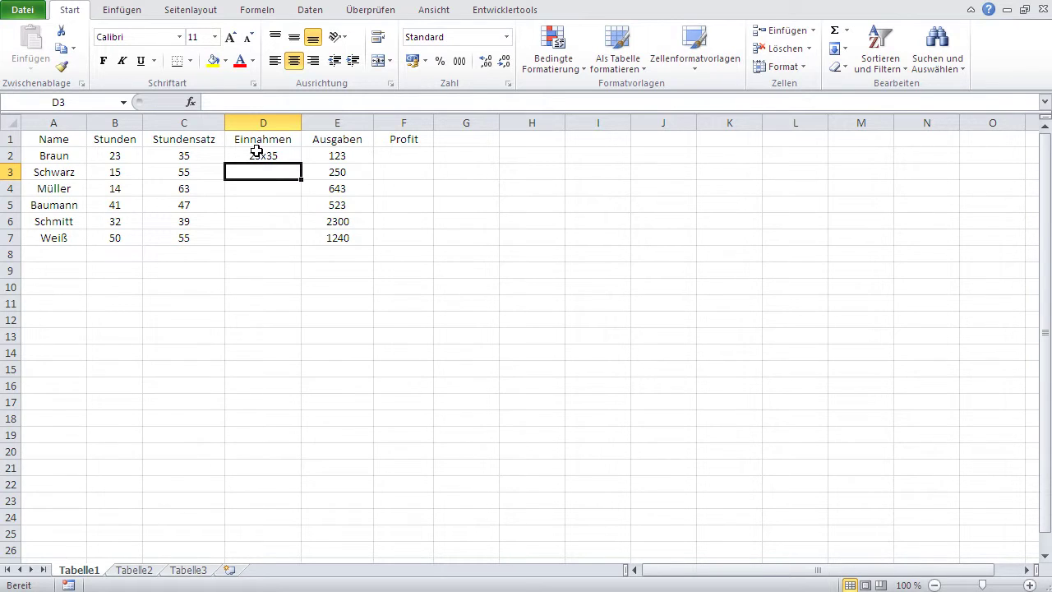
Start rewriting D2 as the formula =23x35
left_click(257, 154)
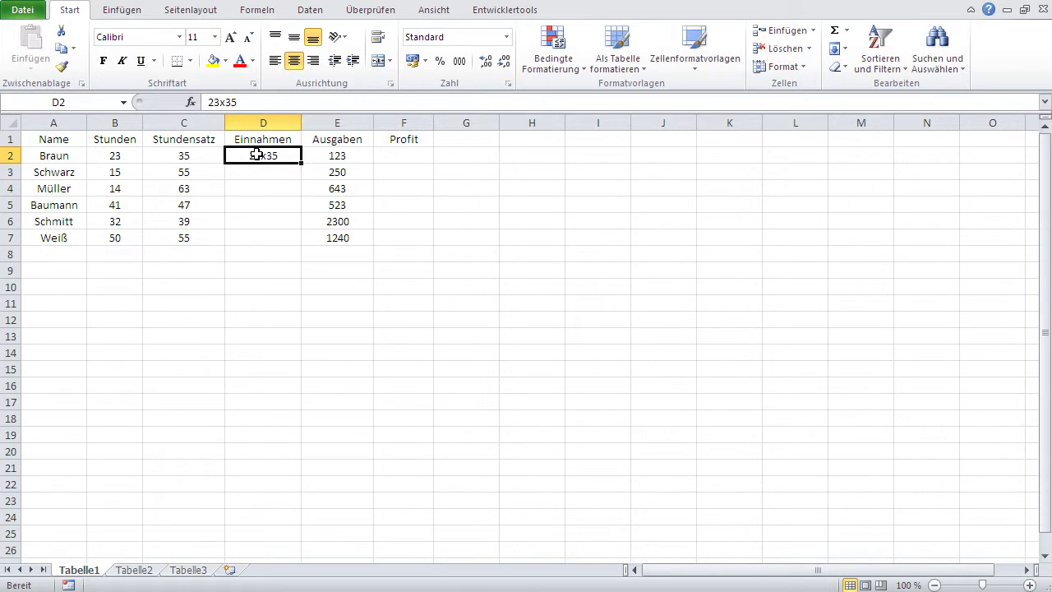
type("=")
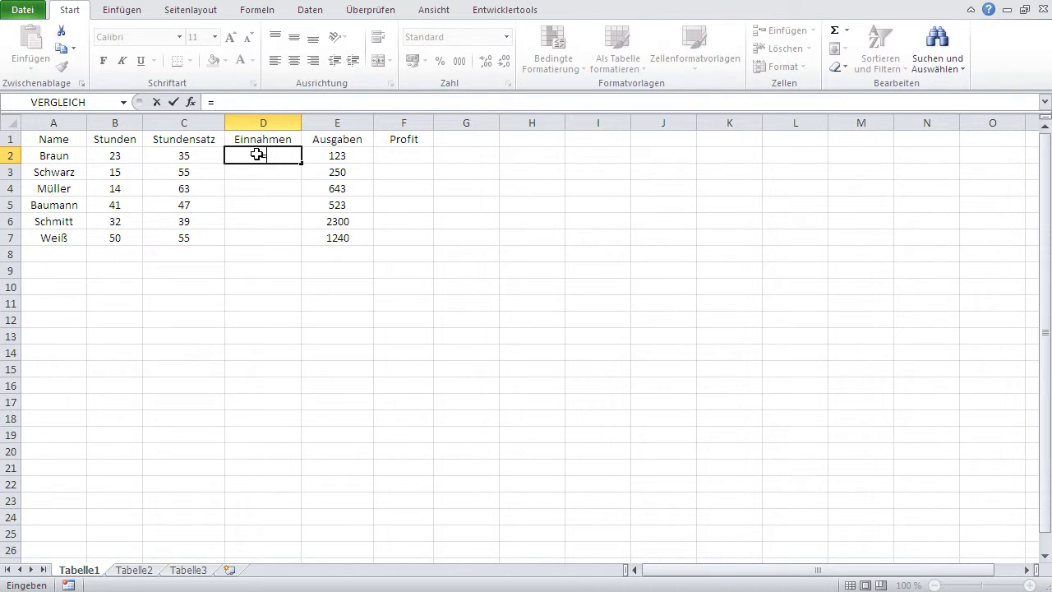
type("23x")
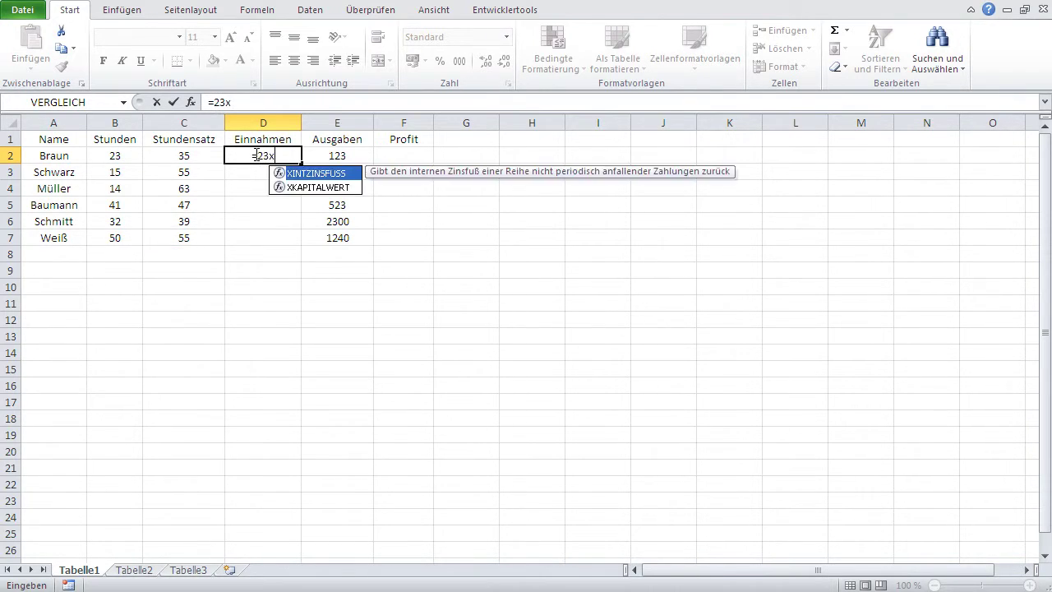
type("35")
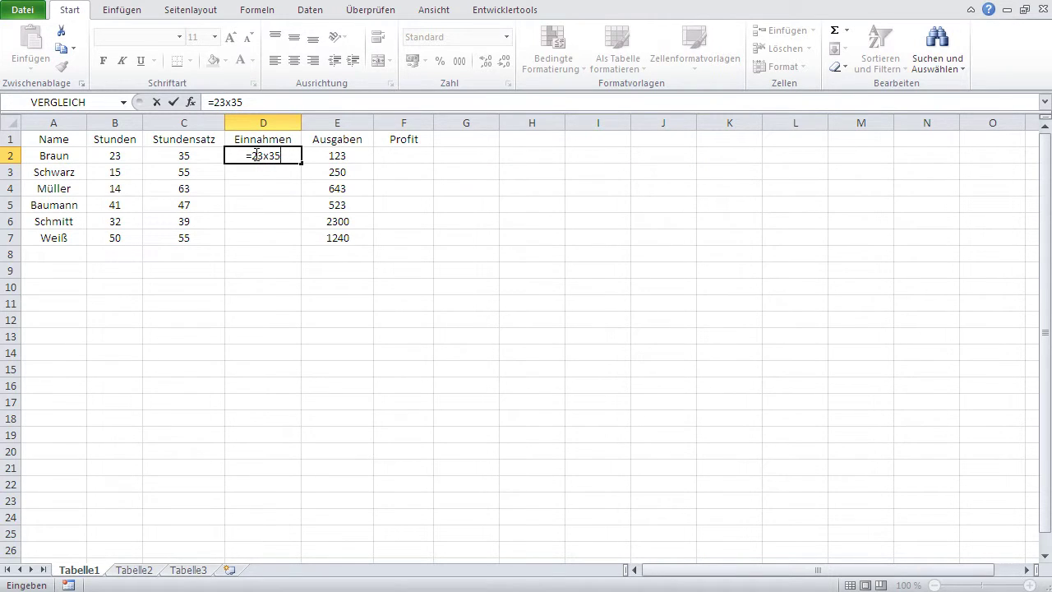
Submit =23x35, decline Excel's =23*35 correction, and dismiss the formula error
key("Return")
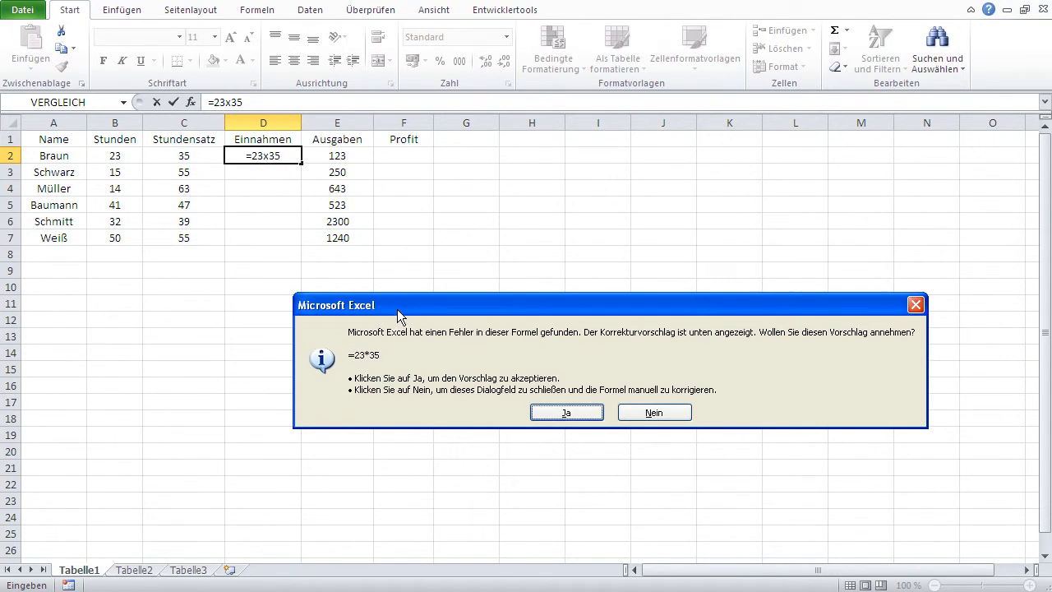
left_click_drag(398, 311, 343, 231)
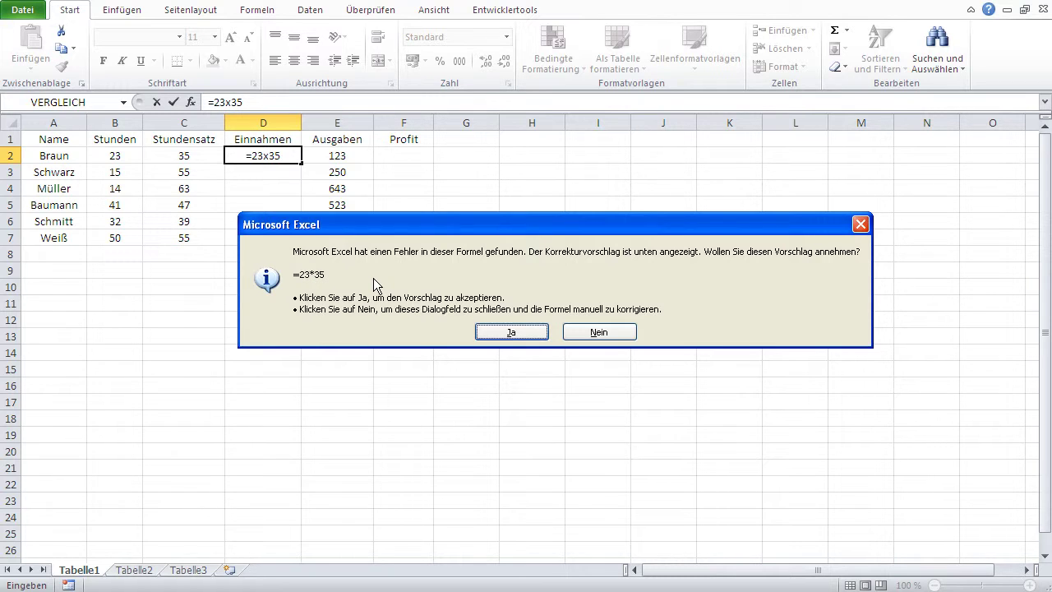
left_click(860, 223)
left_click(566, 410)
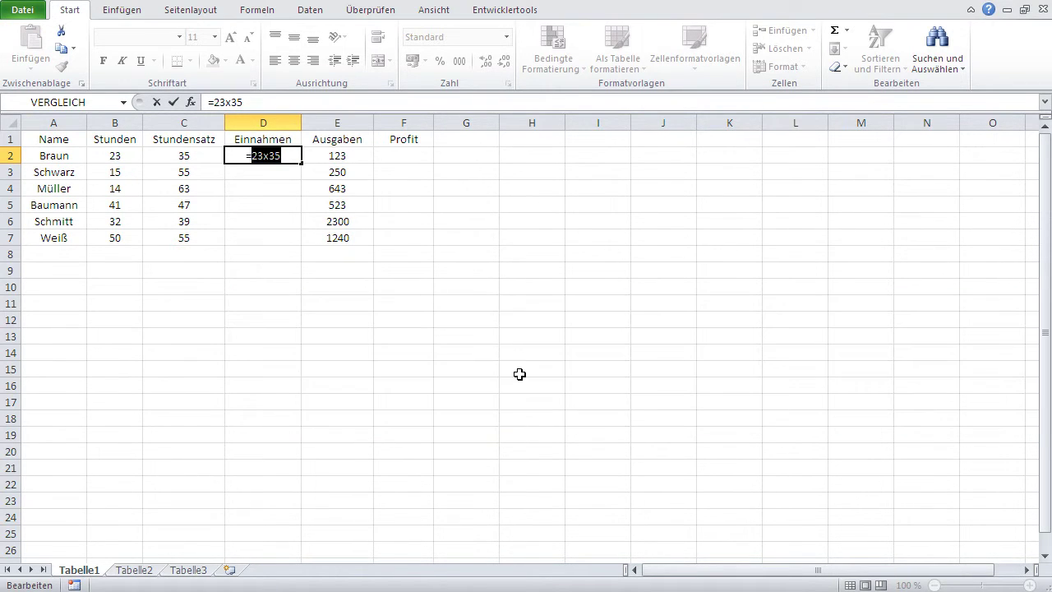
left_click(270, 169)
Replace D2's text with the formula =23*35 showing 805, and begin =15*55 in D3
key("Escape")
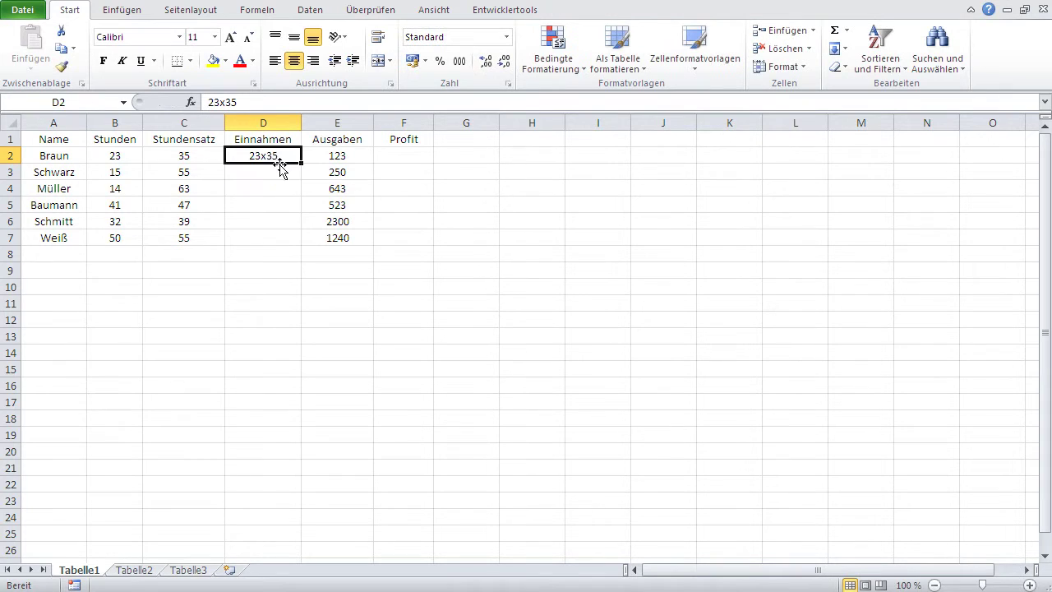
left_click_drag(248, 103, 210, 103)
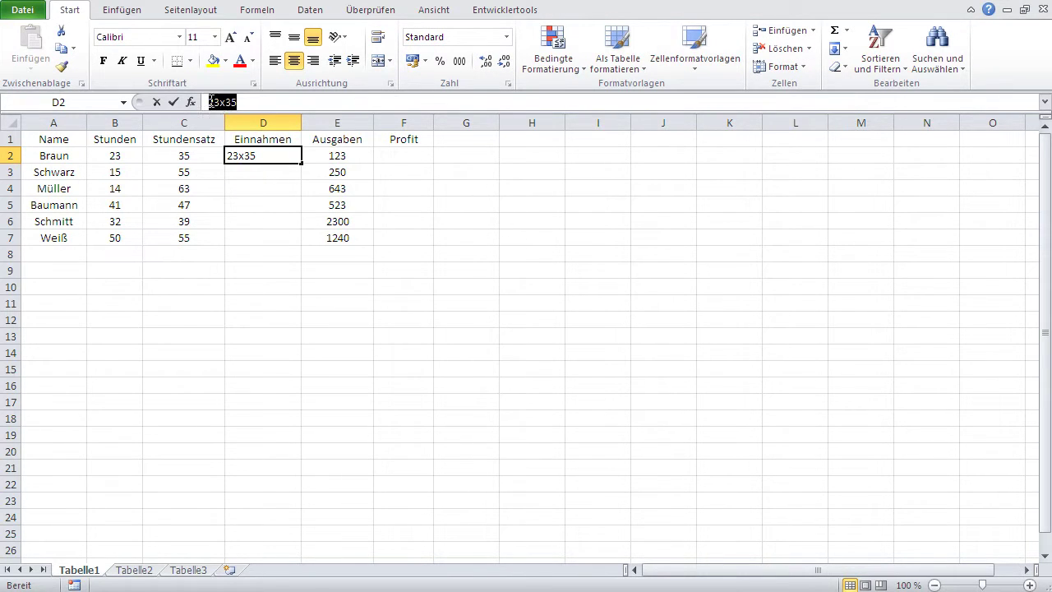
type("=23")
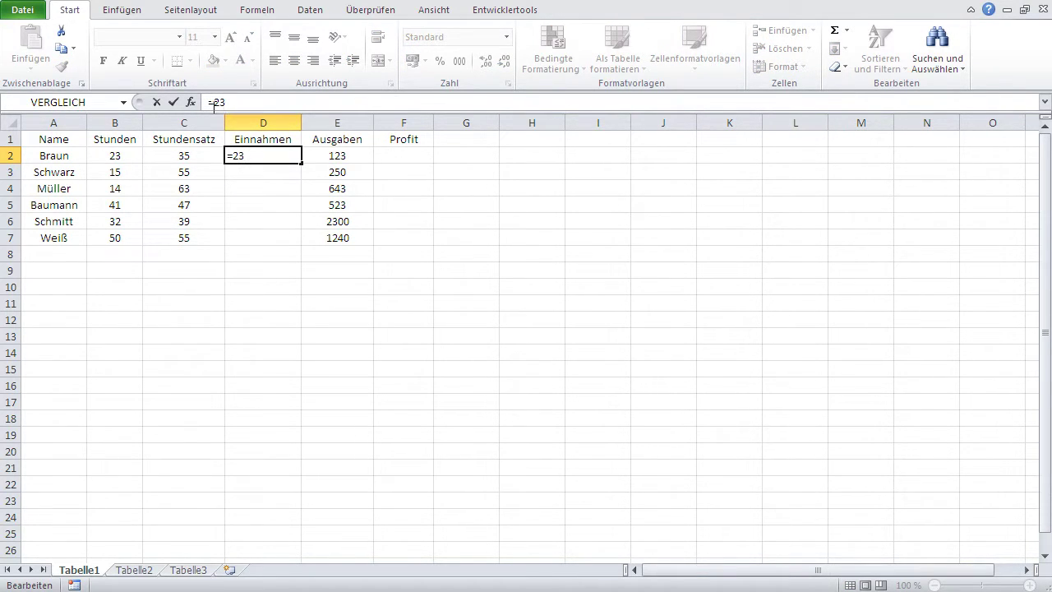
type("*")
type("35")
key("BackSpace")
key("BackSpace")
key("BackSpace")
type("+35")
key("BackSpace")
key("BackSpace")
key("BackSpace")
type("-35")
key("BackSpace")
key("BackSpace")
key("BackSpace")
type("/")
type("35")
key("BackSpace")
key("BackSpace")
key("BackSpace")
type("*35")
key("Return")
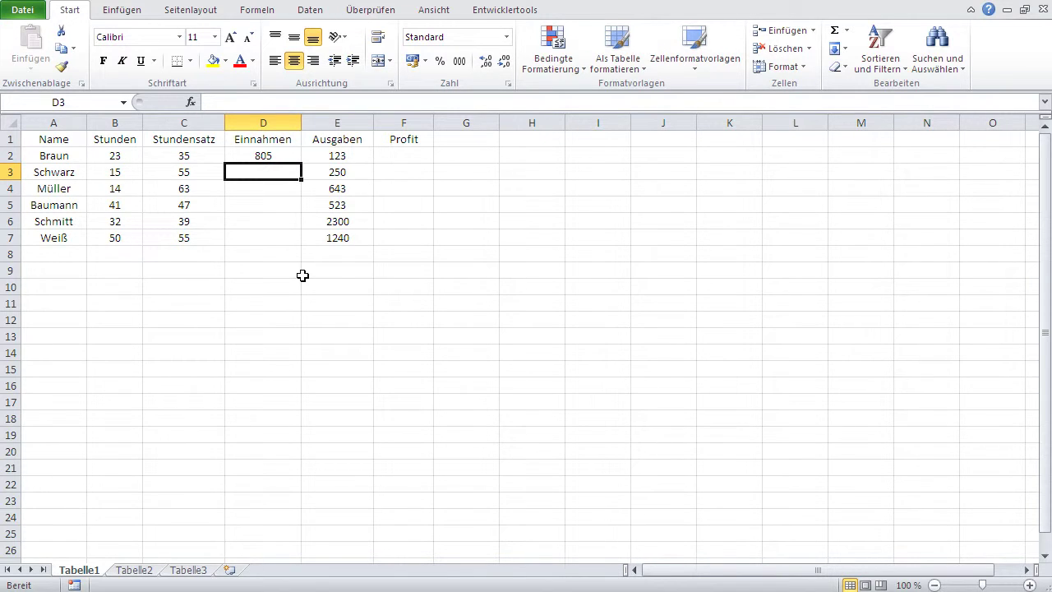
type("=")
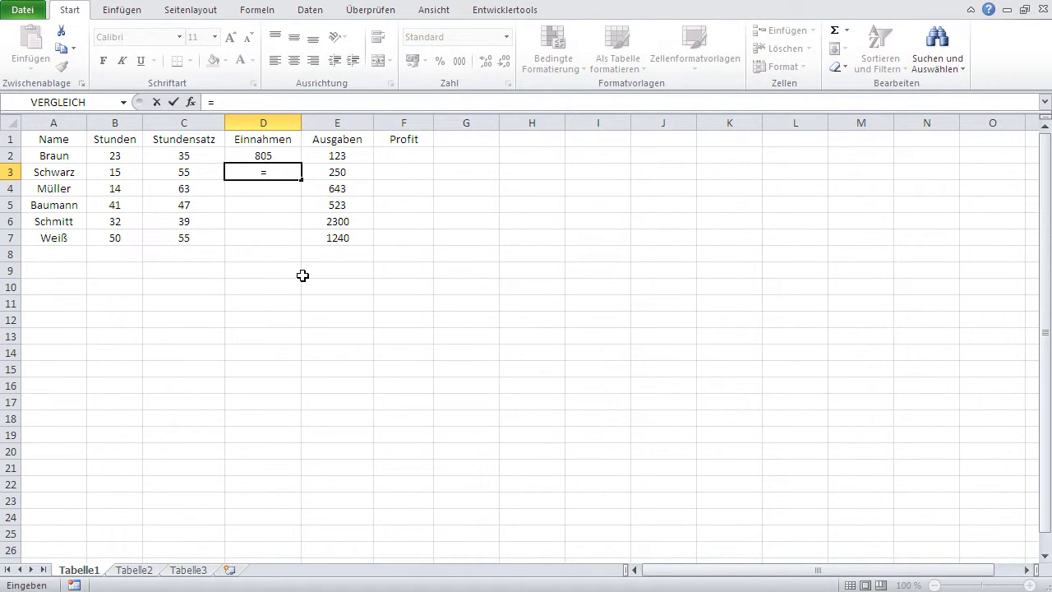
type("15*55")
Commit =15*55 in D3 so Schwarz's Einnahmen shows 825
key("Return")
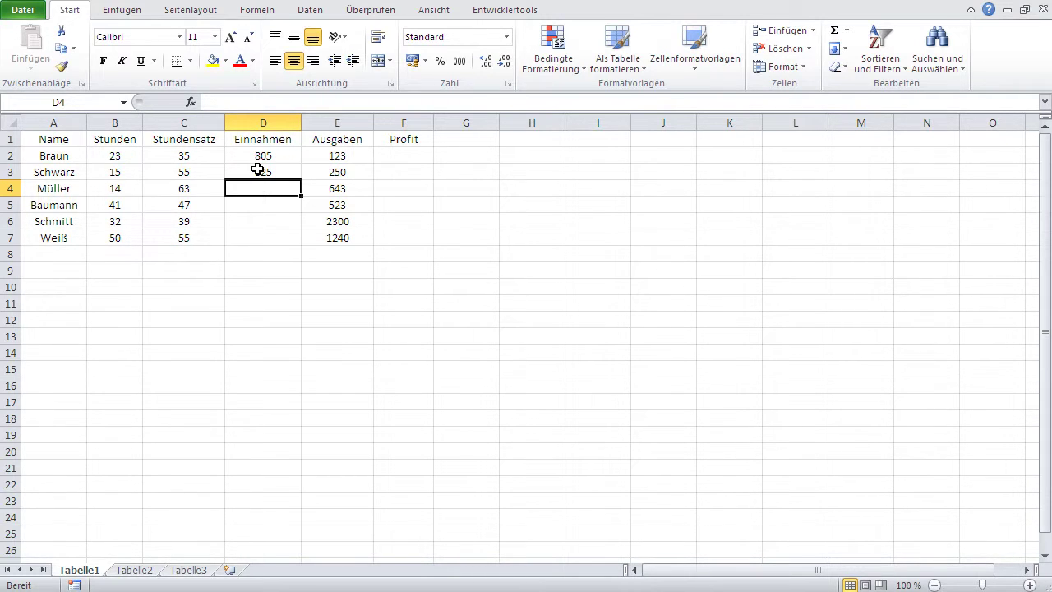
Change Braun's hours in B2 to 25 and confirm D2's fixed =23*35 still shows 805
left_click(114, 158)
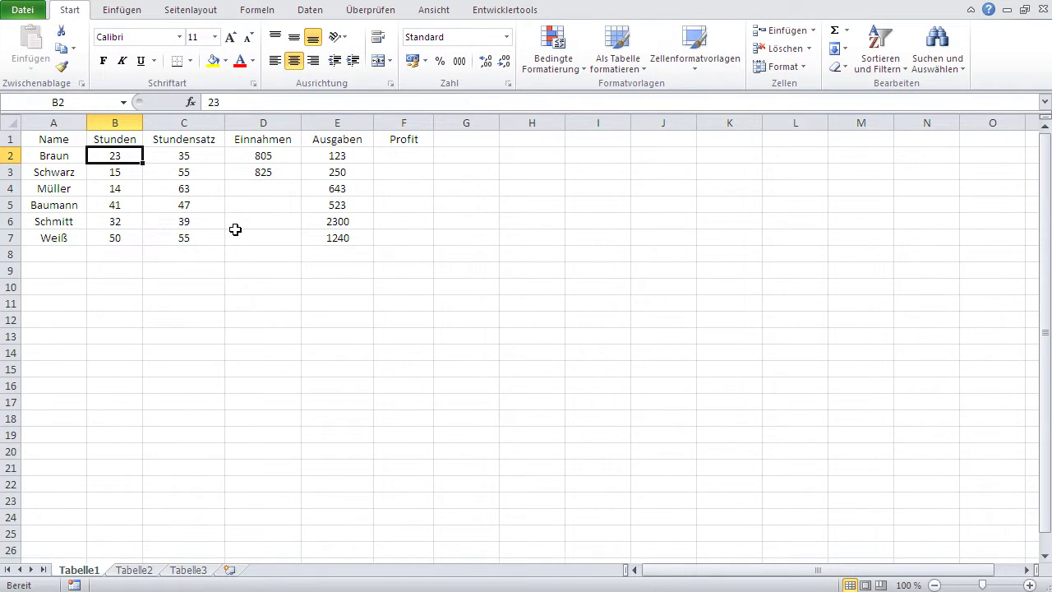
type("25")
key("Return")
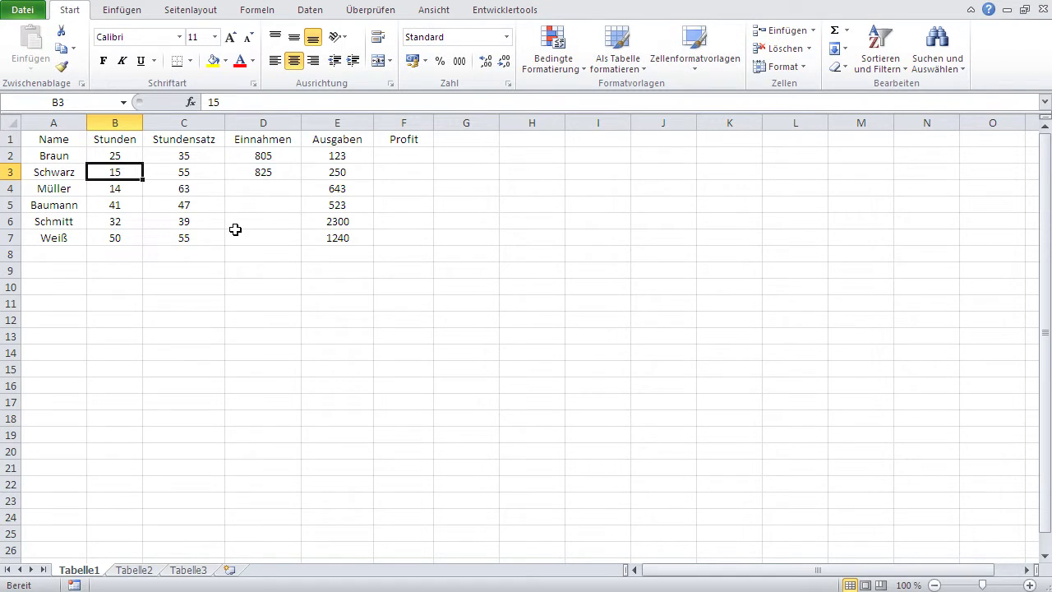
left_click(244, 161)
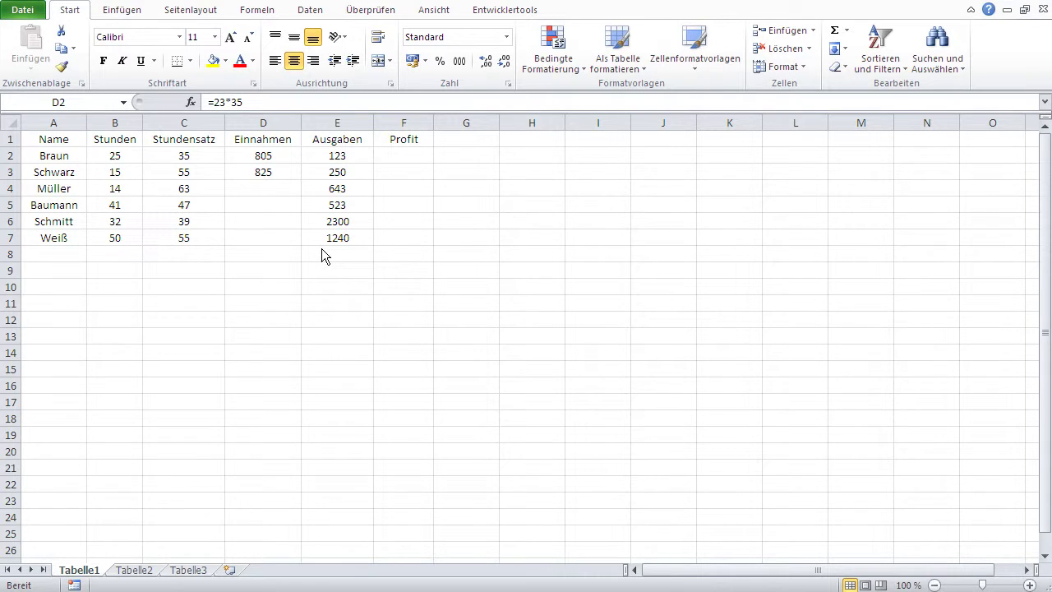
left_click(254, 159)
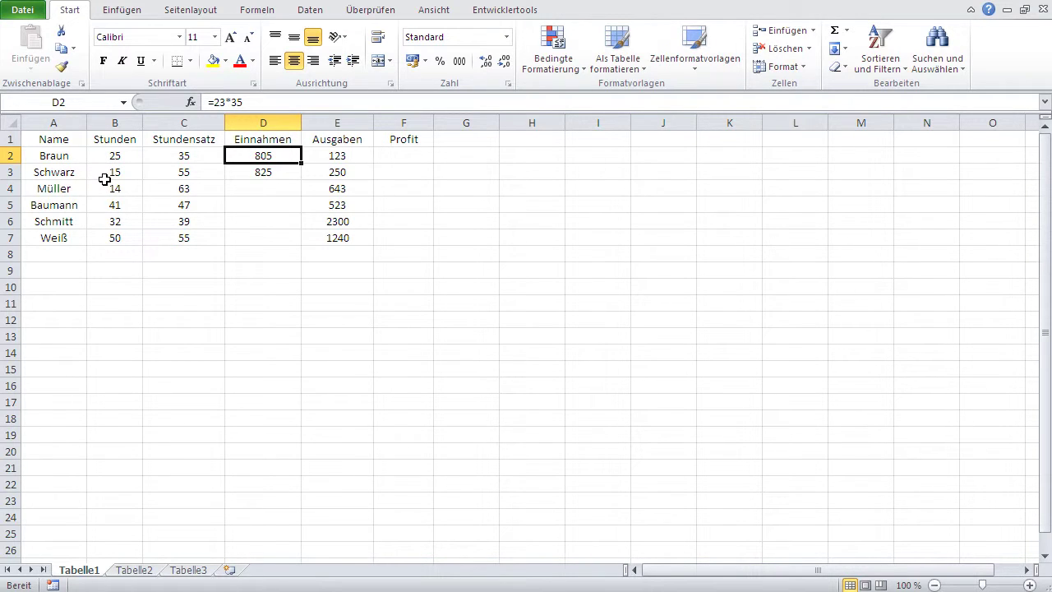
Enter the formula =B2*C2 in D2
type("=")
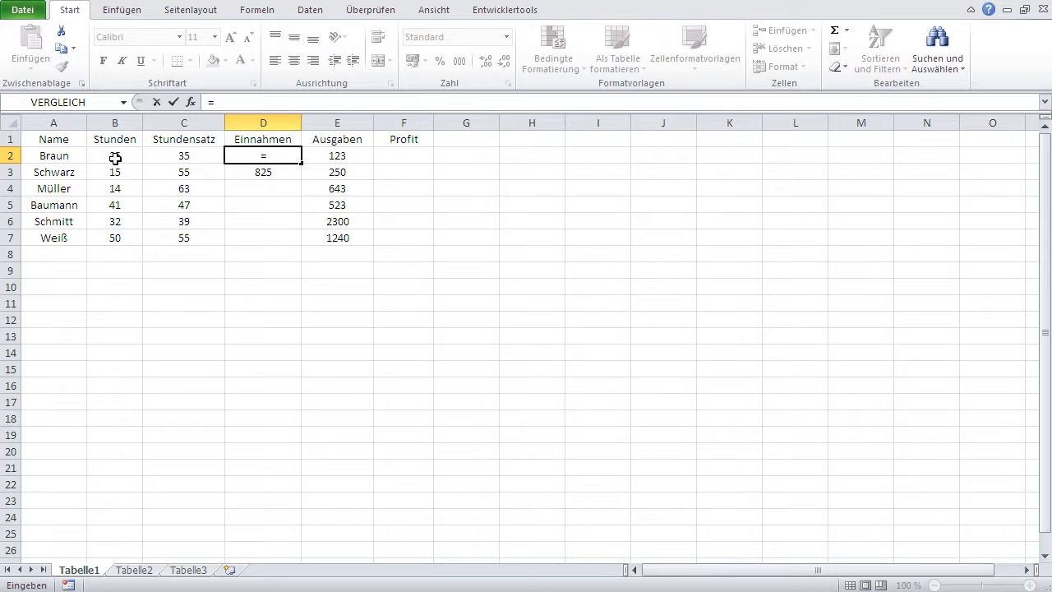
type("B2")
type("*")
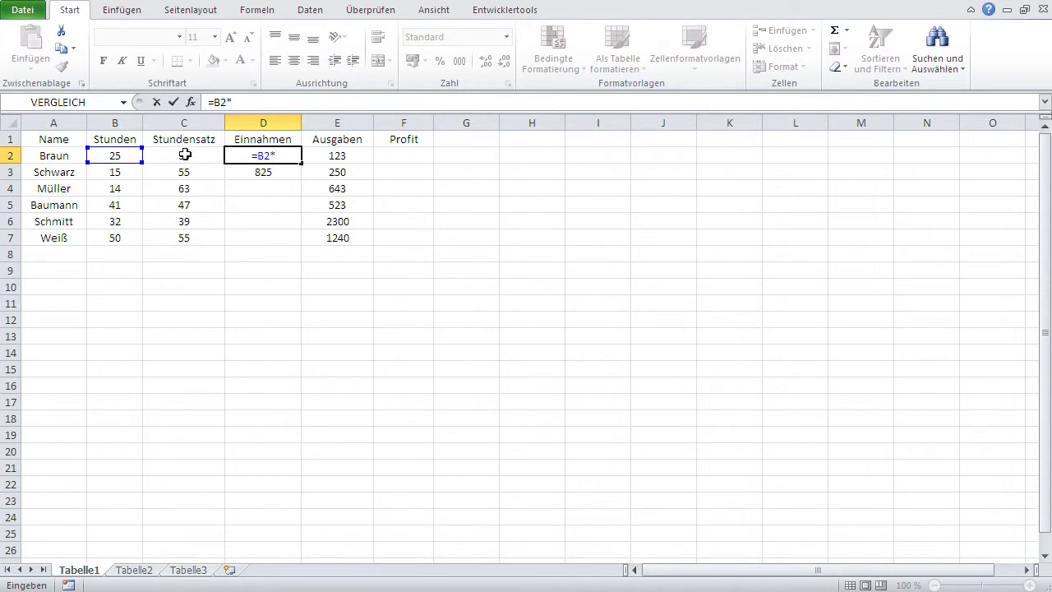
type("C2")
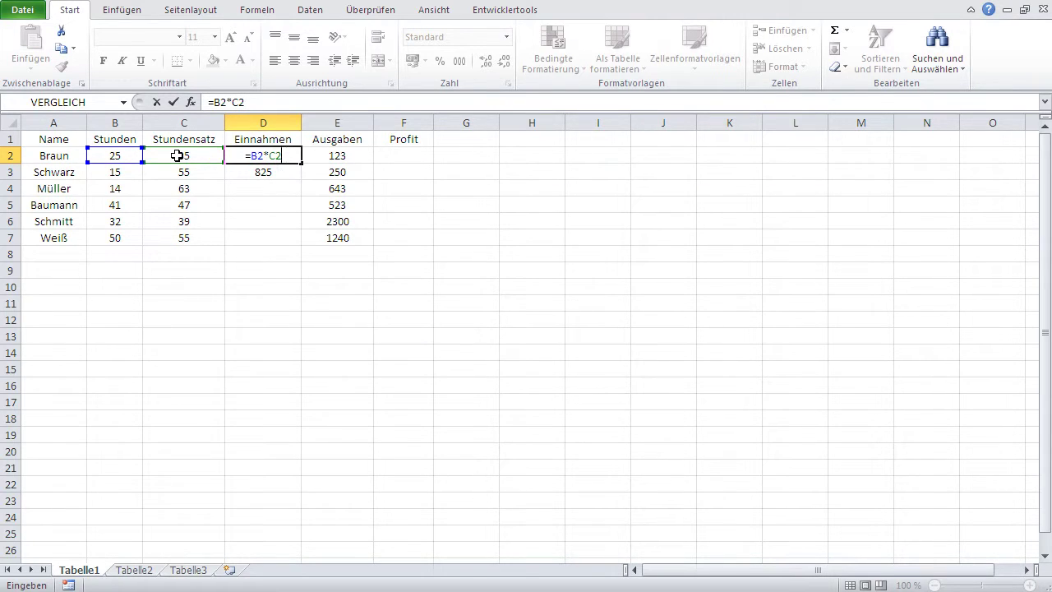
key("Return")
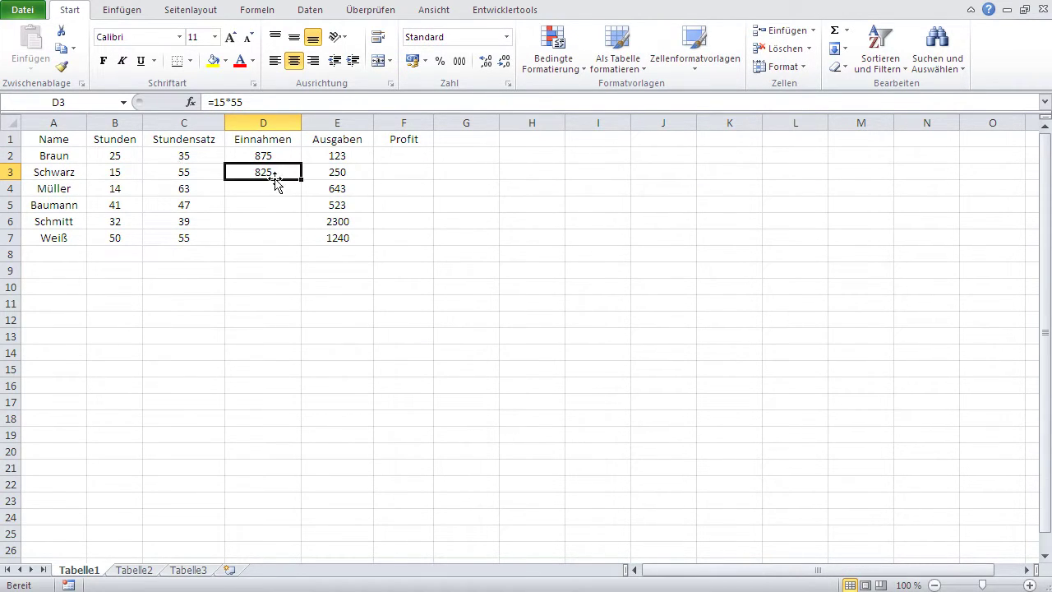
Set row 2's hours to 23 and hourly rate to 39, so D2 recalculates to 897
left_click(115, 158)
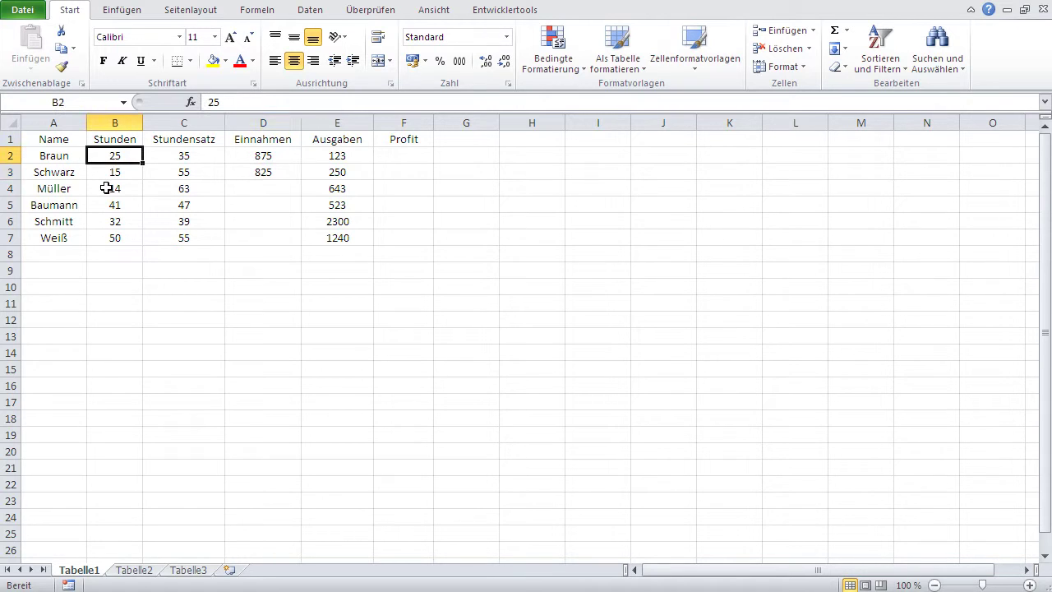
type("14")
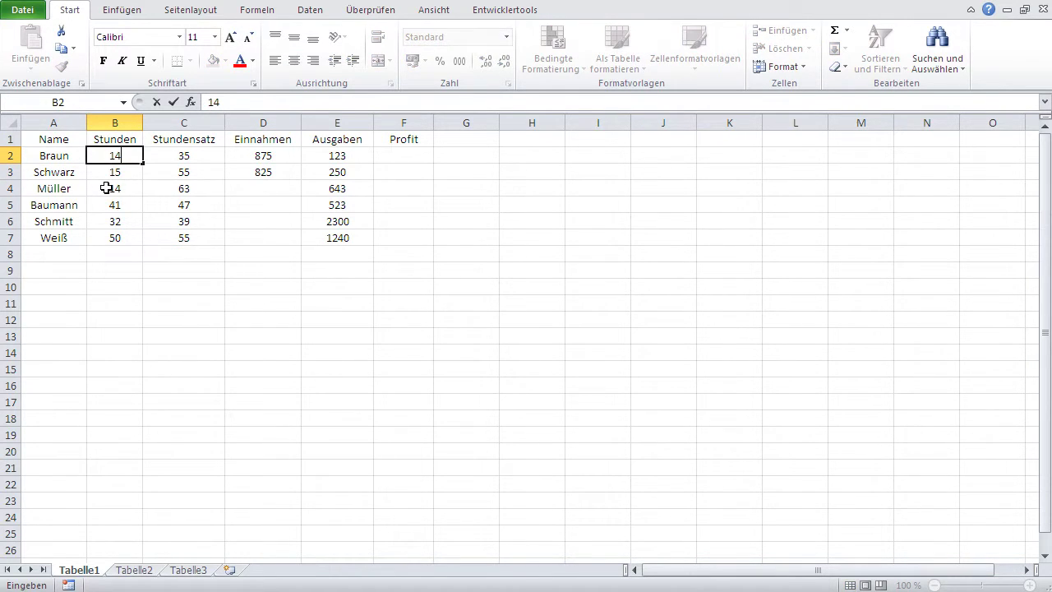
key("Return")
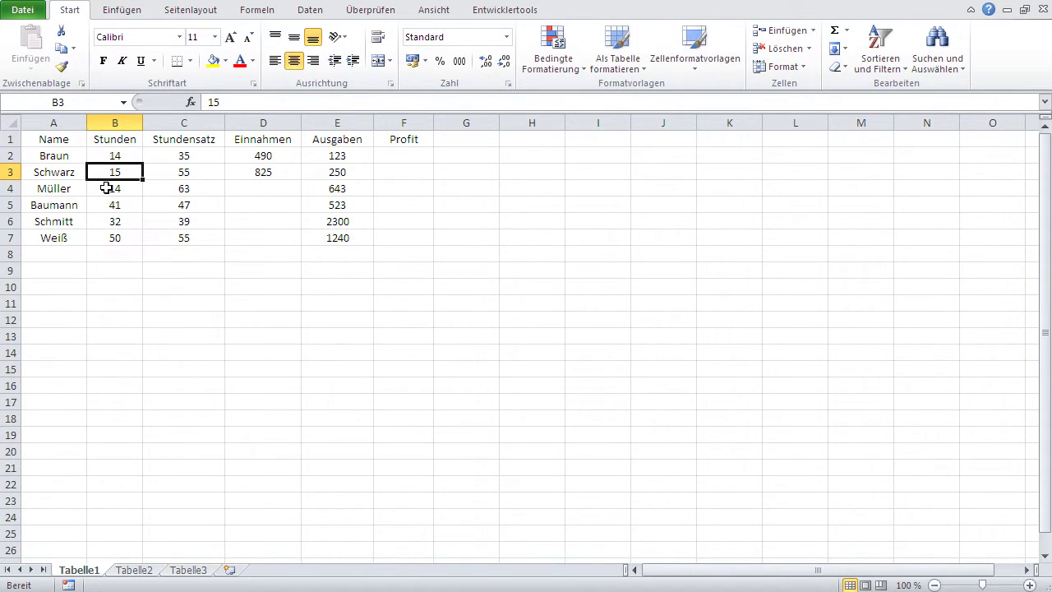
left_click(131, 158)
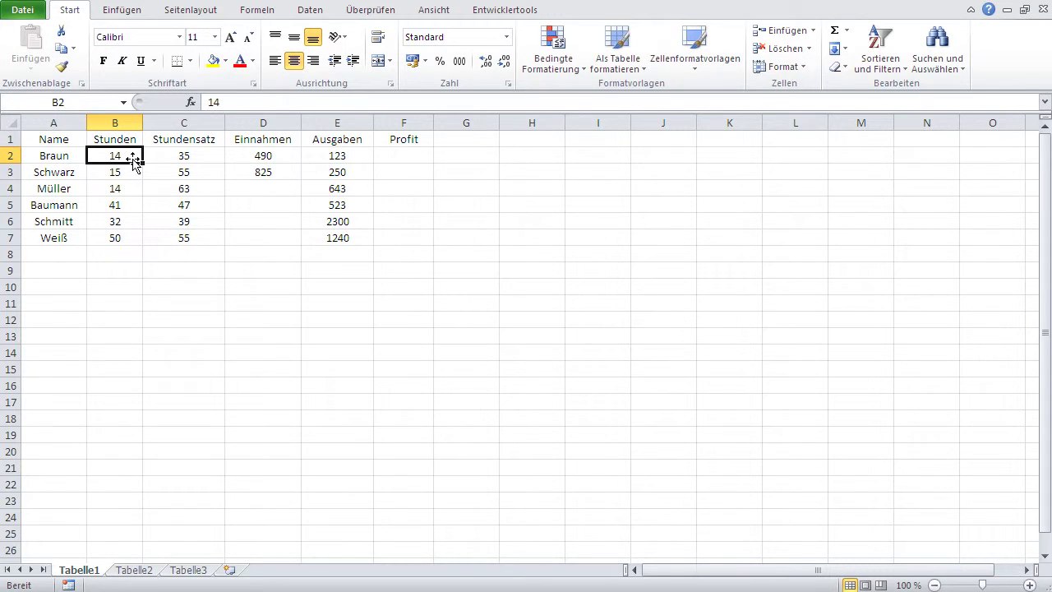
type("23")
key("Return")
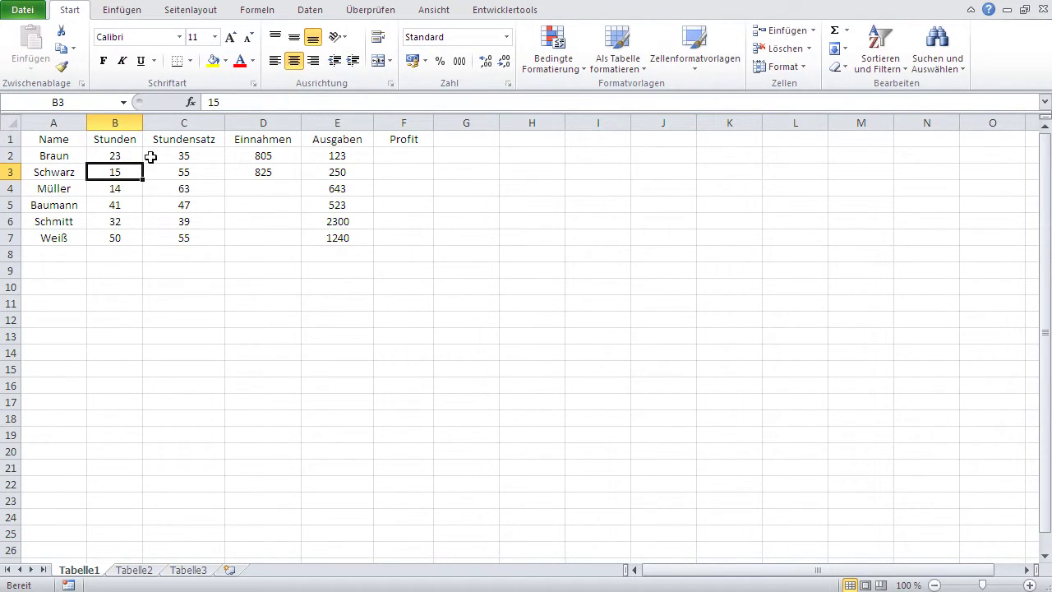
left_click(192, 154)
type("39")
key("Return")
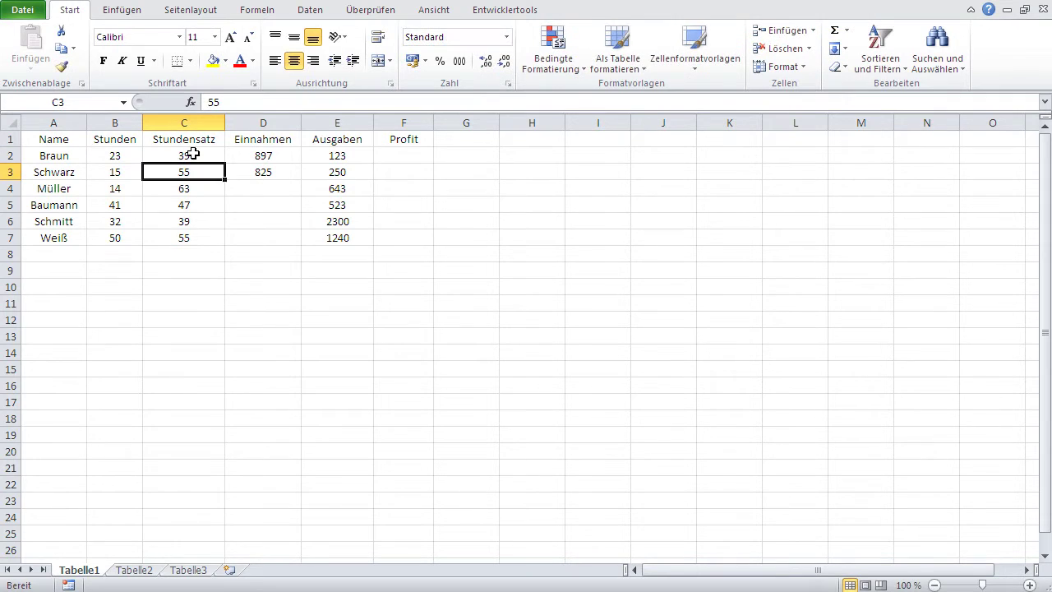
Compare D3's fixed =15*55 calculation with D2's =B2*C2 formula
left_click(263, 172)
left_click(258, 152)
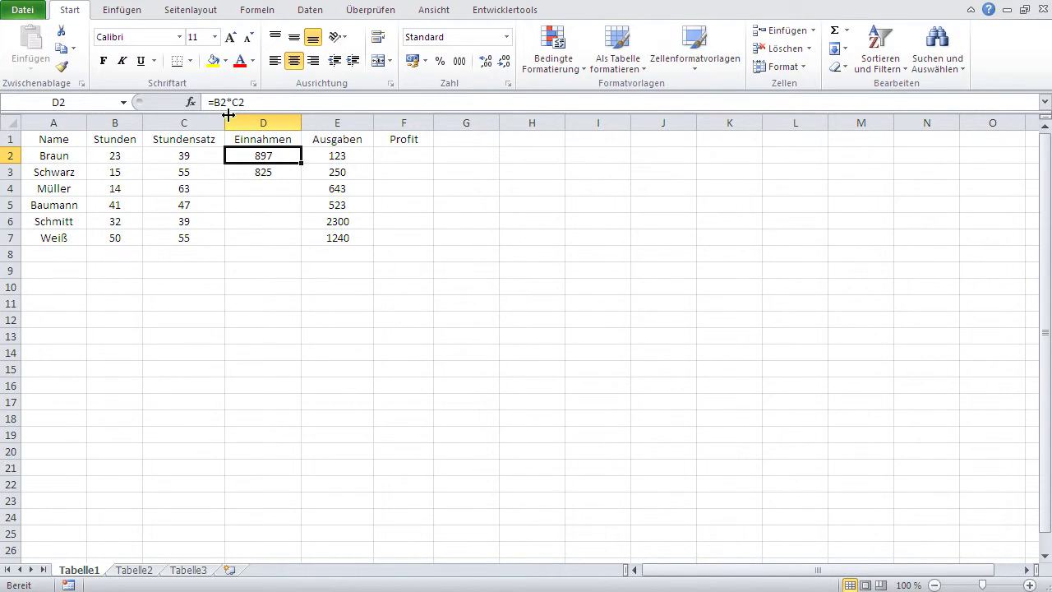
left_click(245, 173)
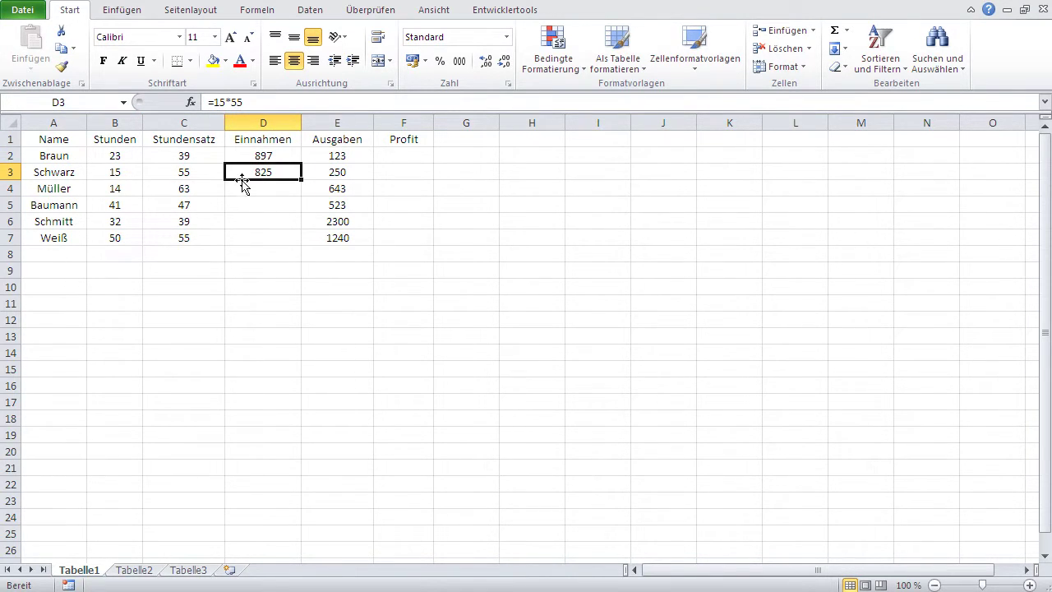
Check D2's cell-reference formula, then begin a new formula in D3 with an equals sign
left_click(253, 153)
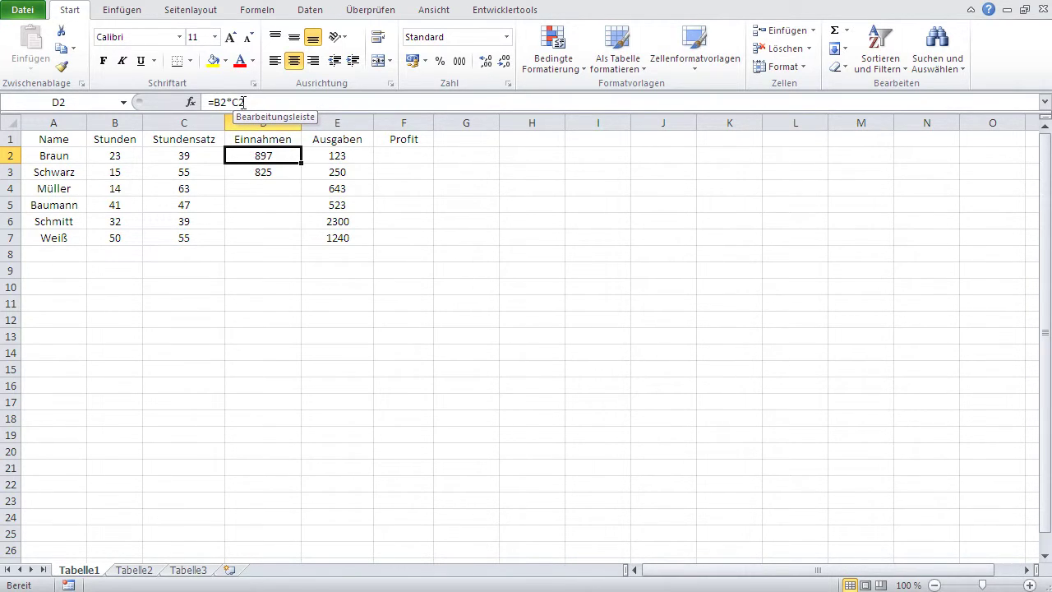
left_click(273, 171)
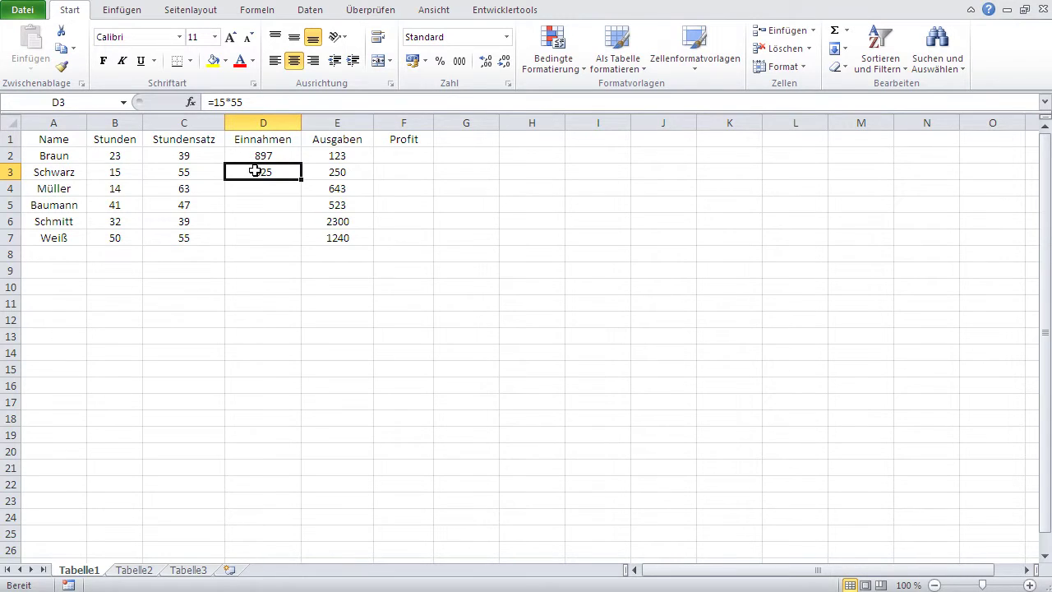
type("=")
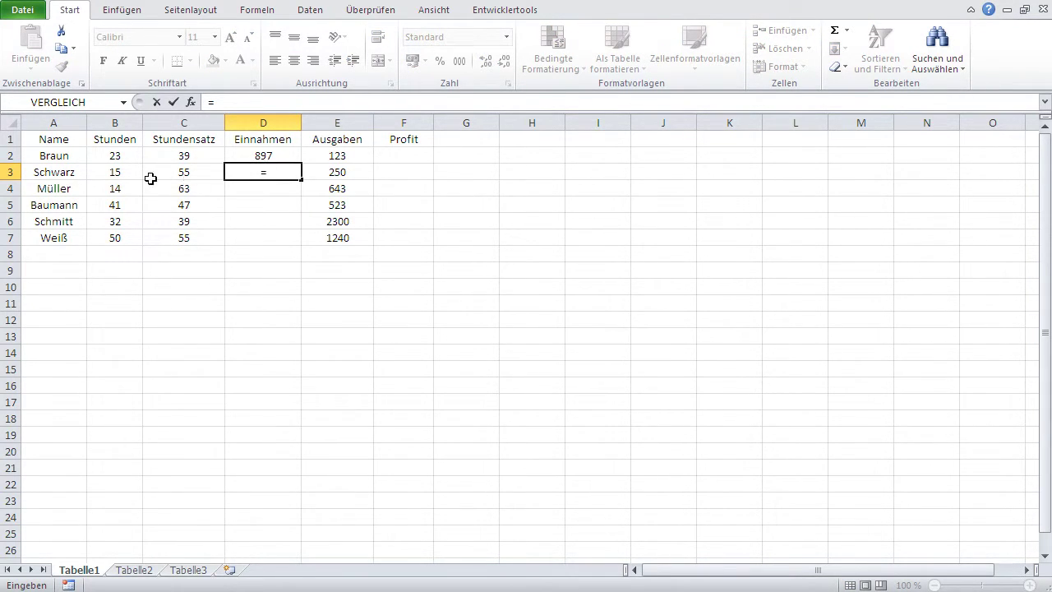
Complete D3's formula as =B3*C3, still giving 825, and begin dragging it down the Einnahmen column
left_click(110, 174)
type("*")
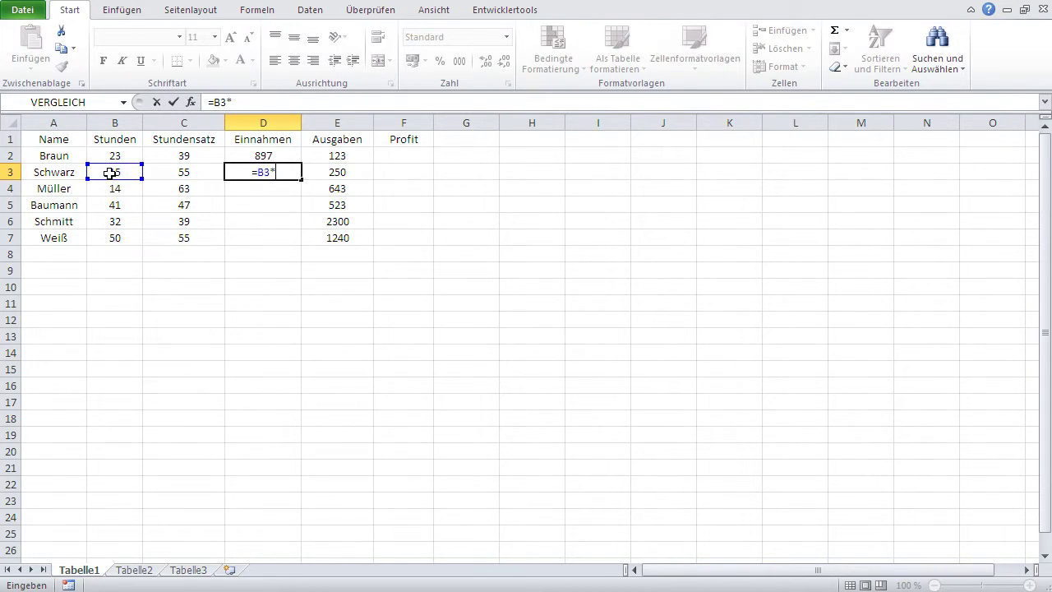
left_click(179, 171)
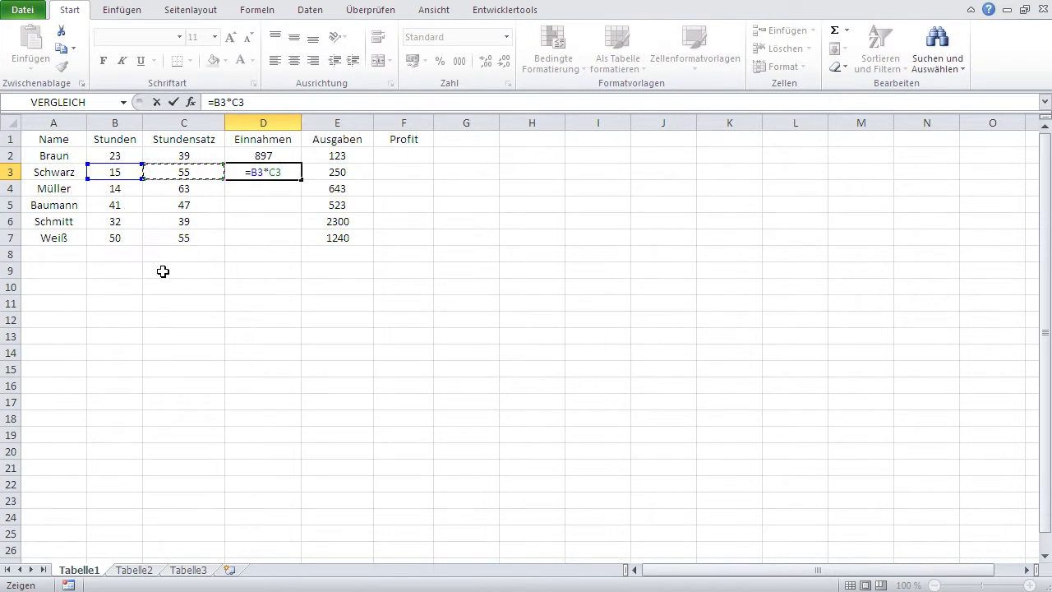
key("Return")
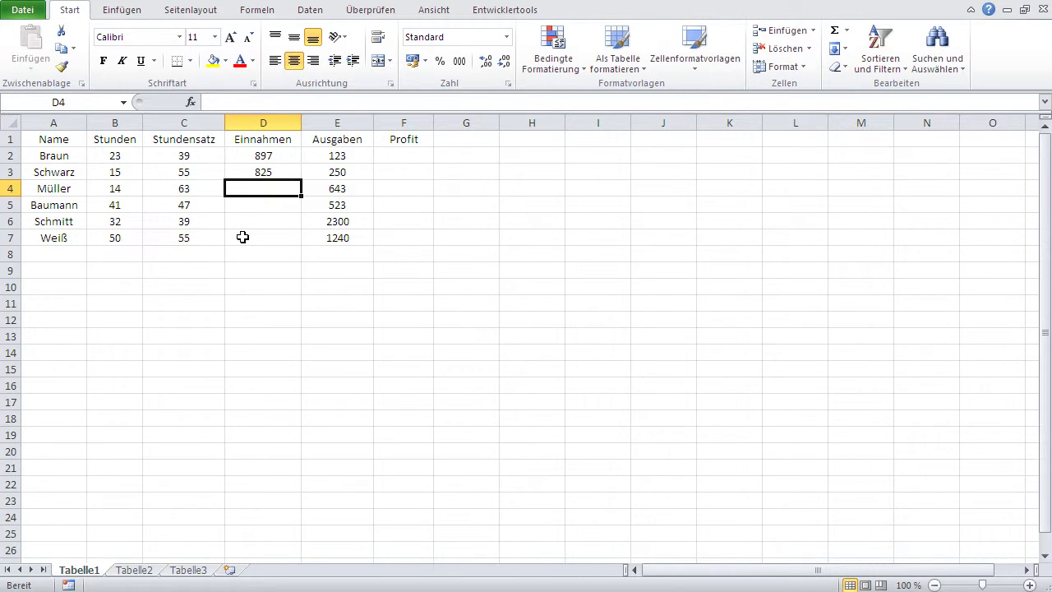
left_click(264, 172)
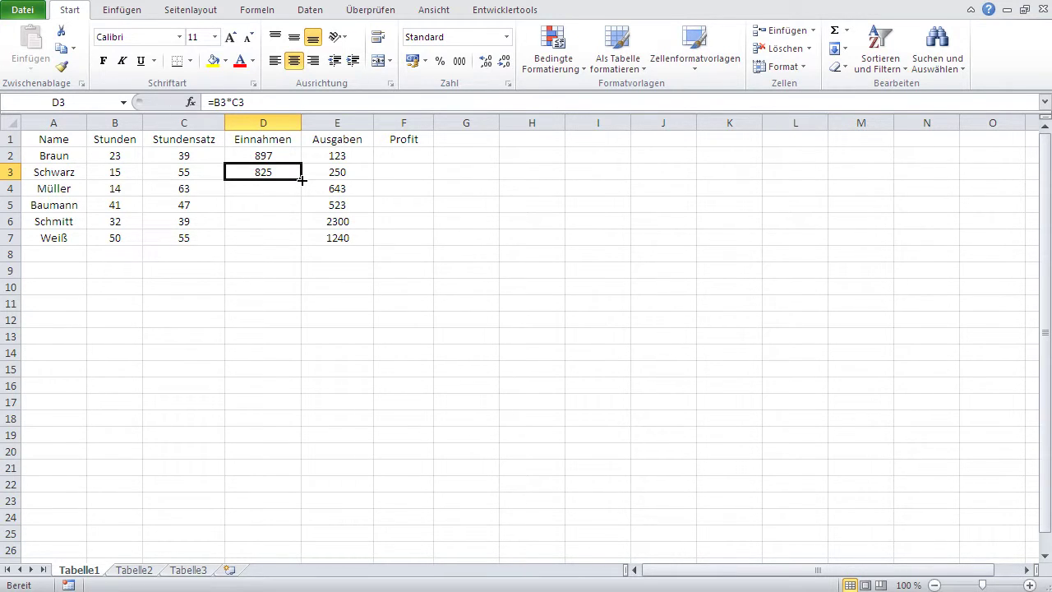
left_click_drag(302, 179, 297, 243)
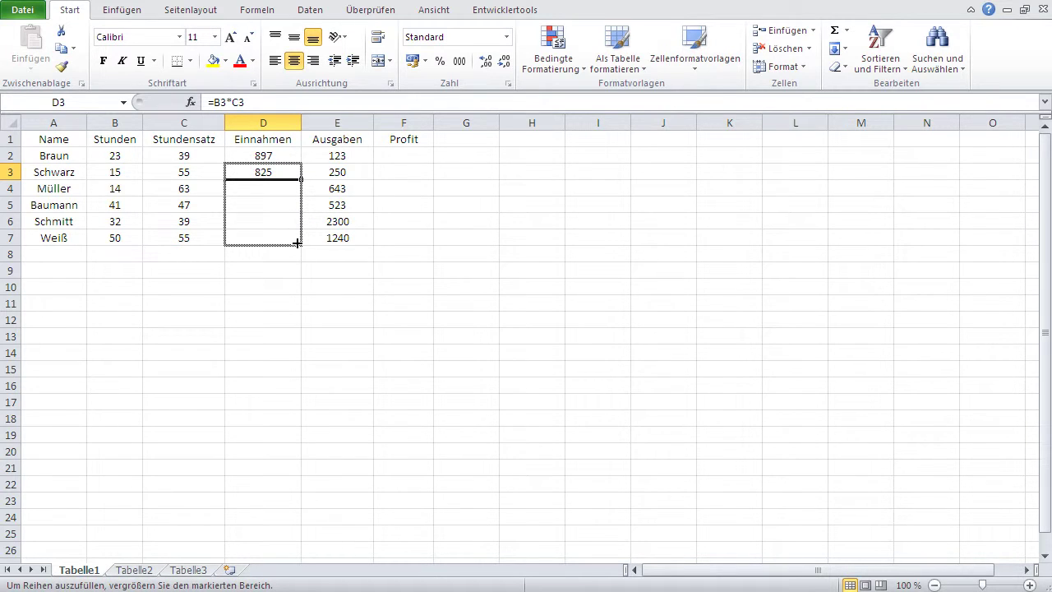
Fill D3's formula down and check the adjusted formulas in D4 and D5
left_click_drag(296, 243, 297, 243)
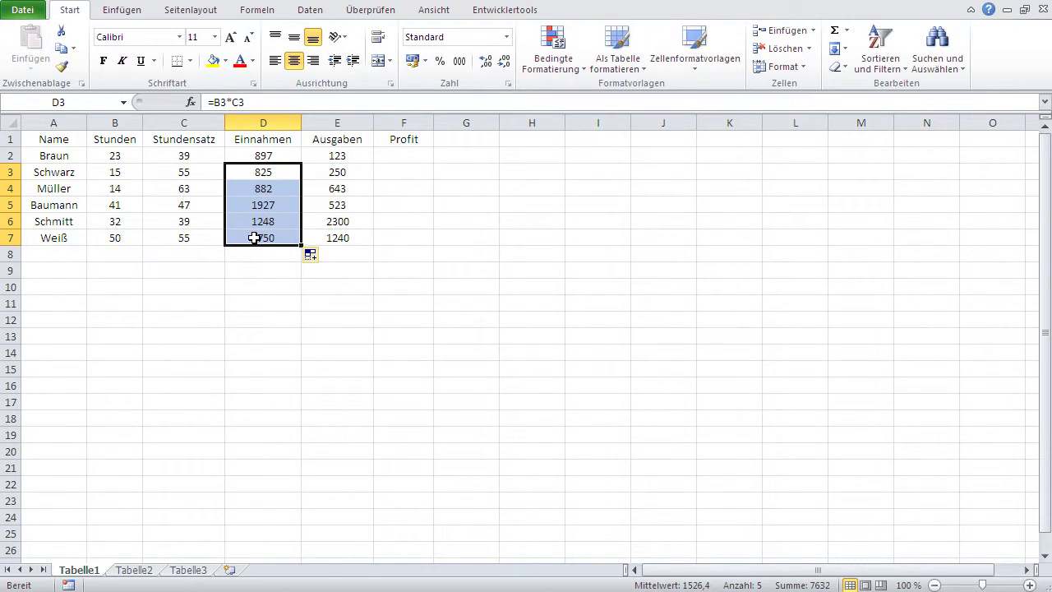
left_click(242, 173)
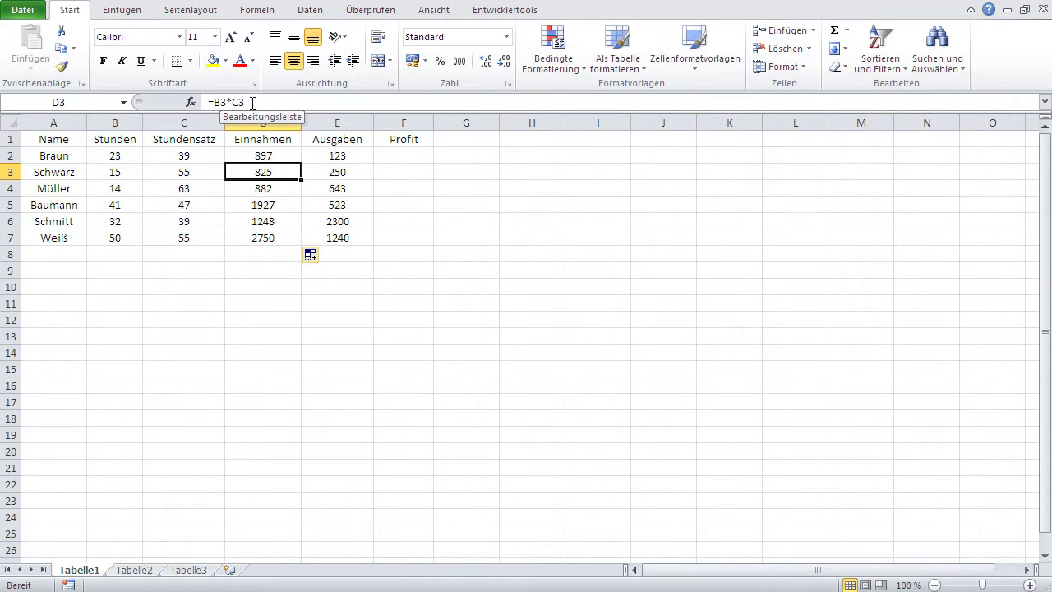
key("Down")
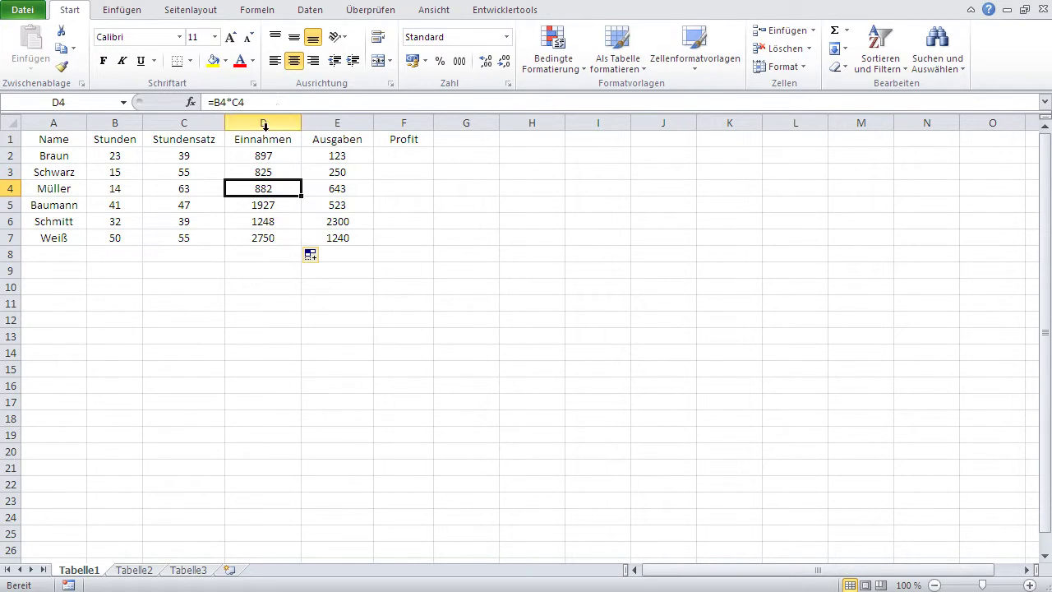
left_click(261, 170)
left_click(260, 187)
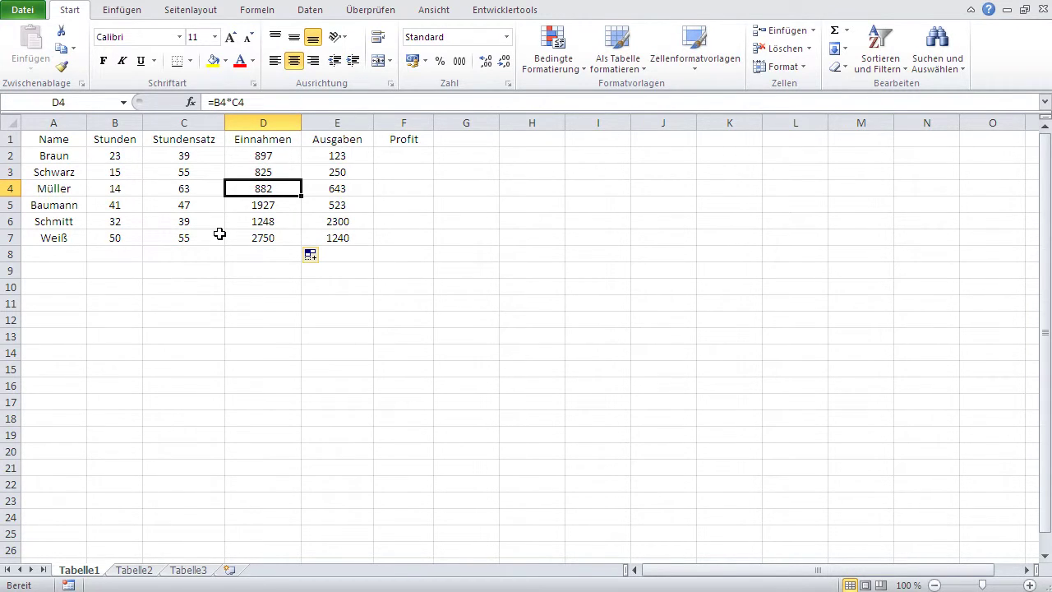
key("Down")
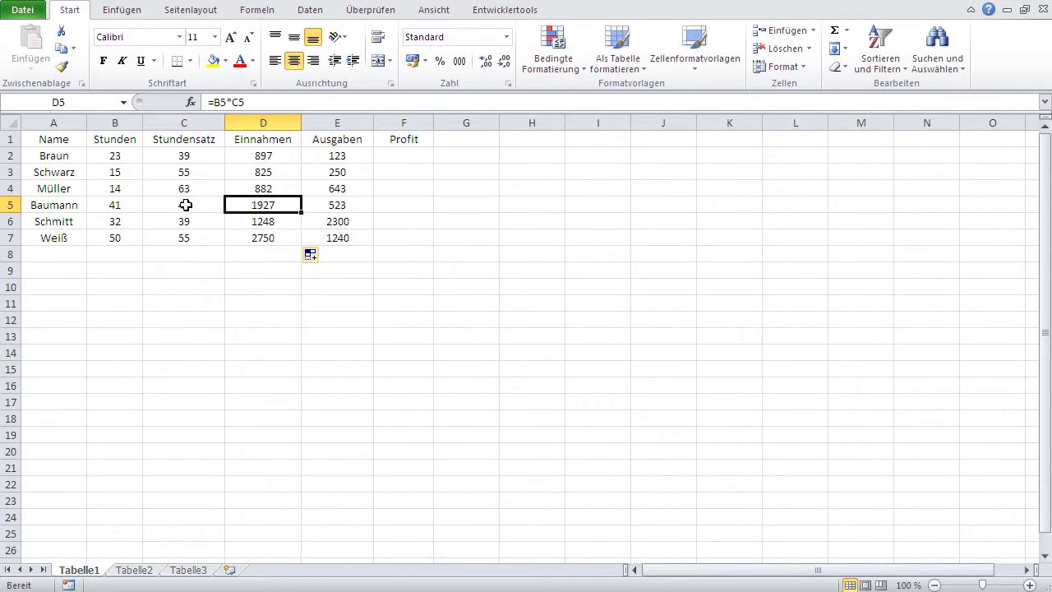
Fill D2's formula down through D7 so D4–D7 show 882, 1927, 1248 and 2750
left_click(267, 156)
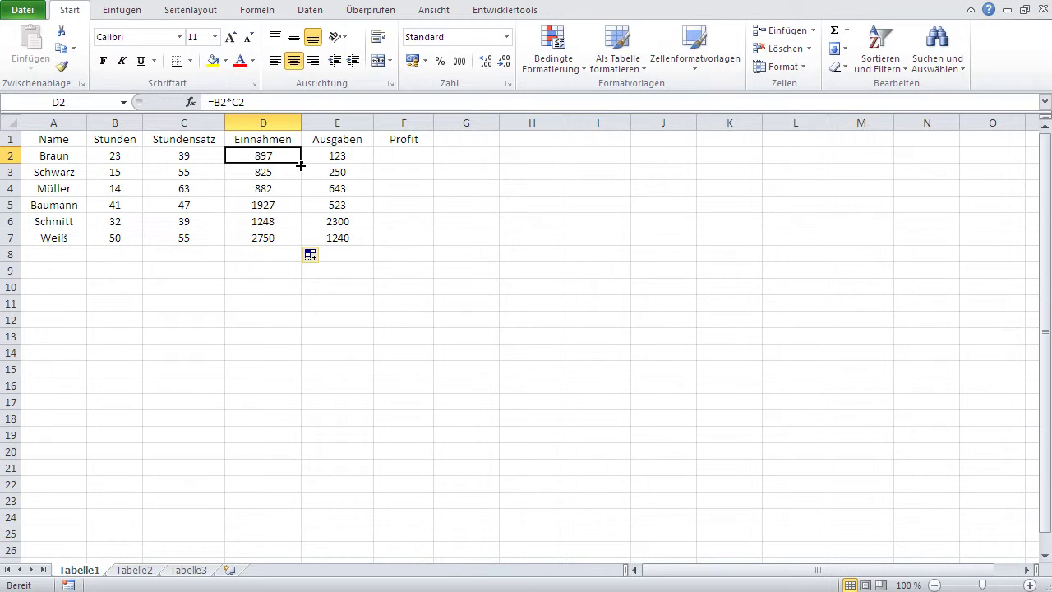
left_click_drag(301, 165, 292, 240)
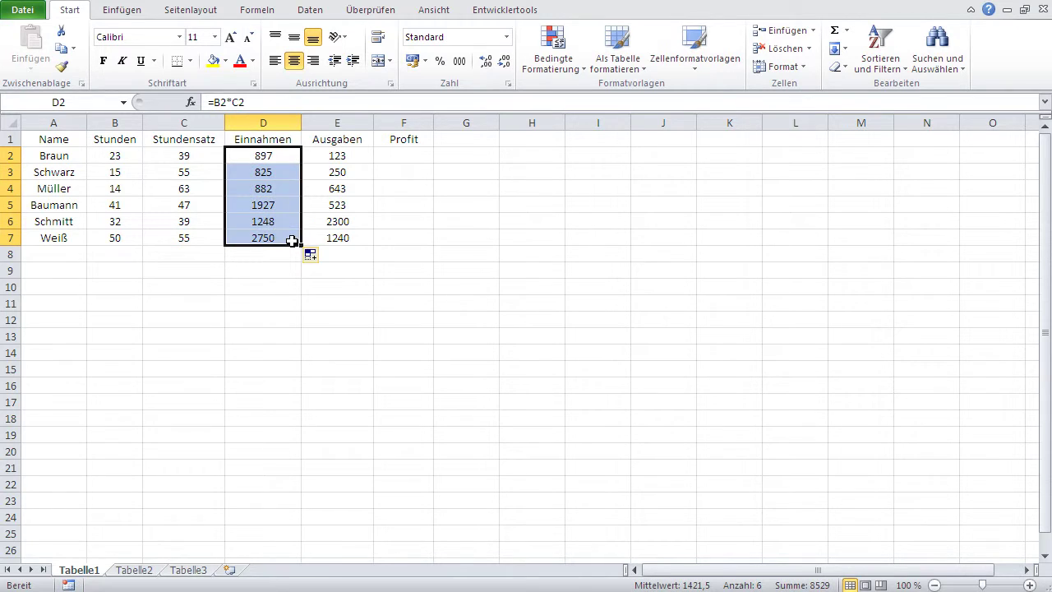
left_click(398, 157)
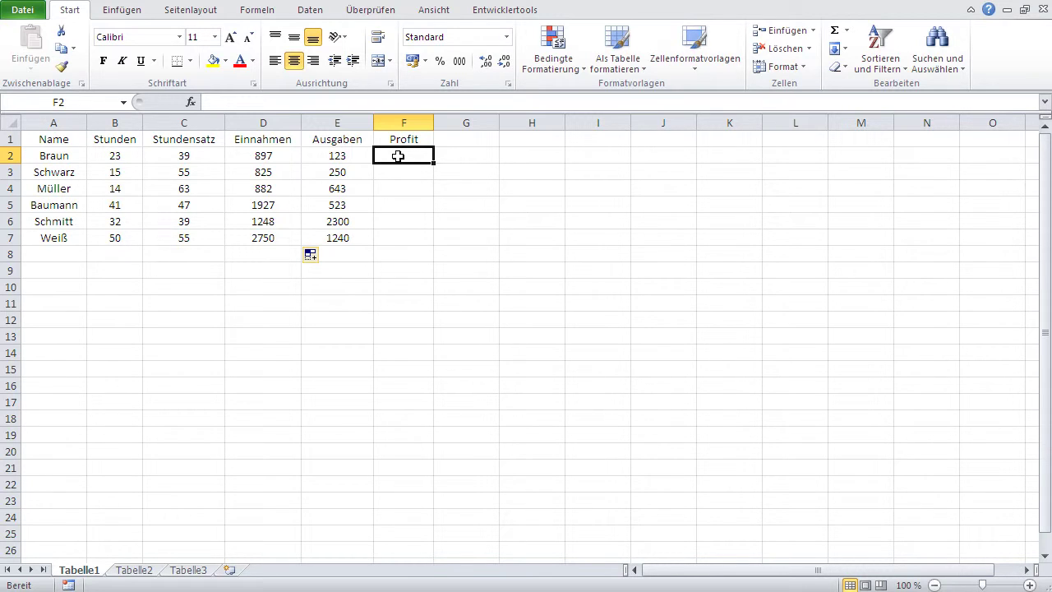
Enter =D2-E2 in F2 and fill it down to F7, giving 774, 575, 239, 1404, -1052, 1510
type("=")
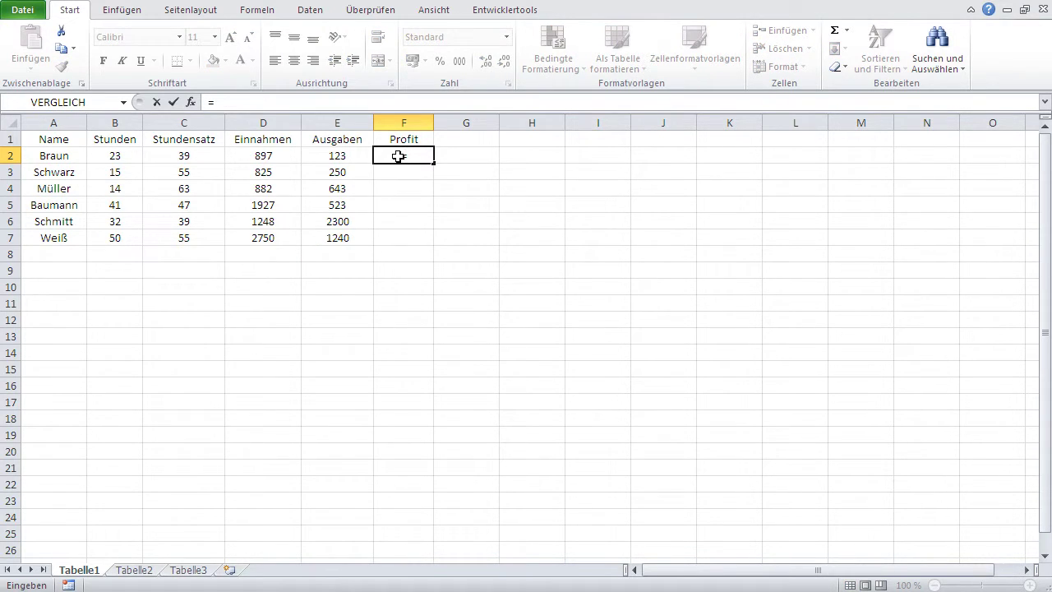
left_click(255, 154)
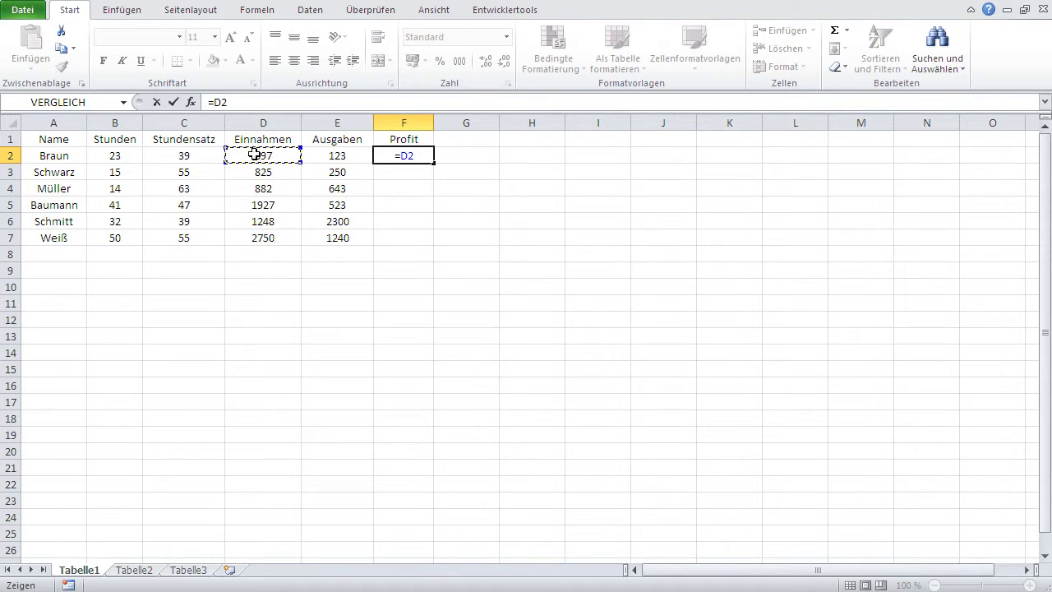
type("-")
left_click(322, 155)
key("Return")
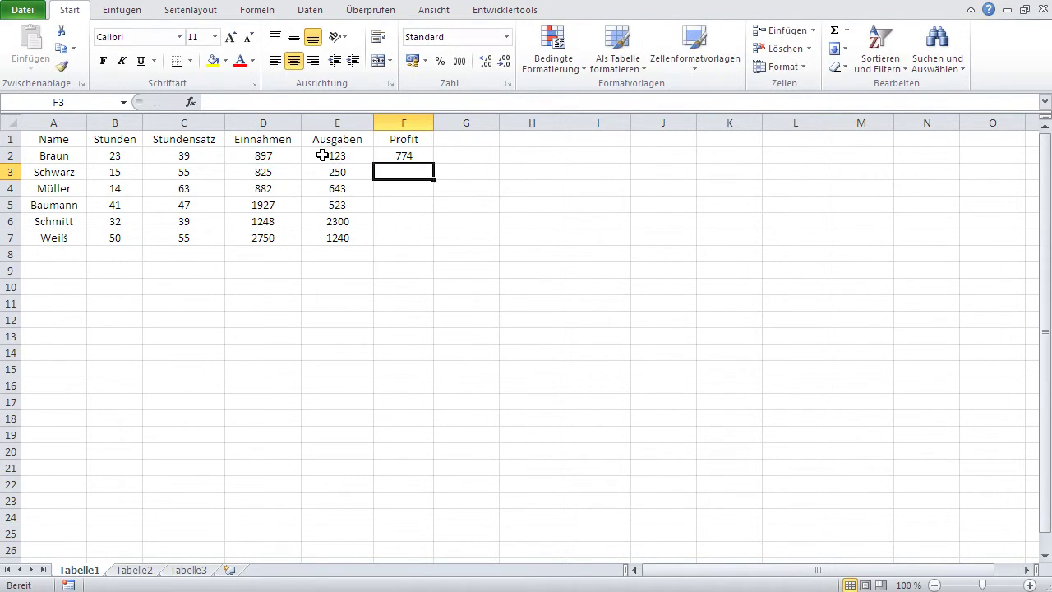
left_click(412, 157)
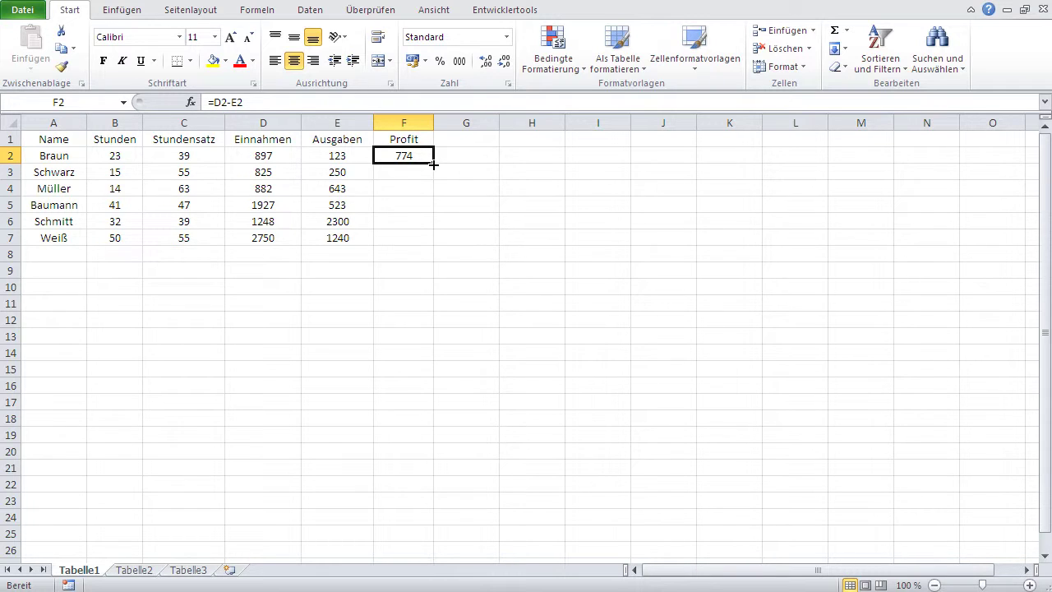
left_click_drag(433, 164, 433, 249)
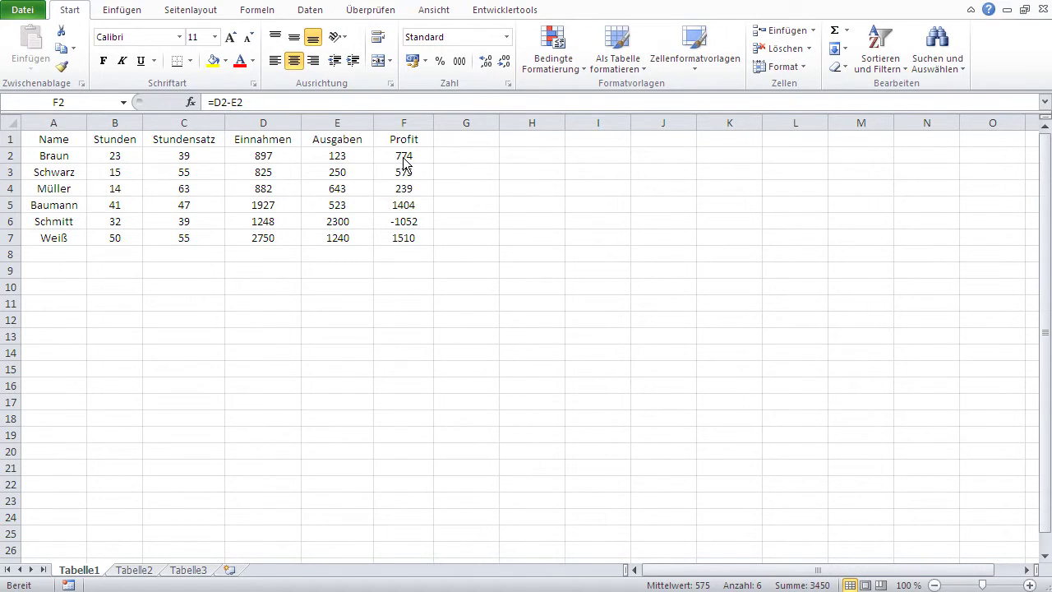
Change Schmitt's Ausgaben in E6 from 2300 to 900 so his Profit in F6 becomes 348
left_click(357, 172)
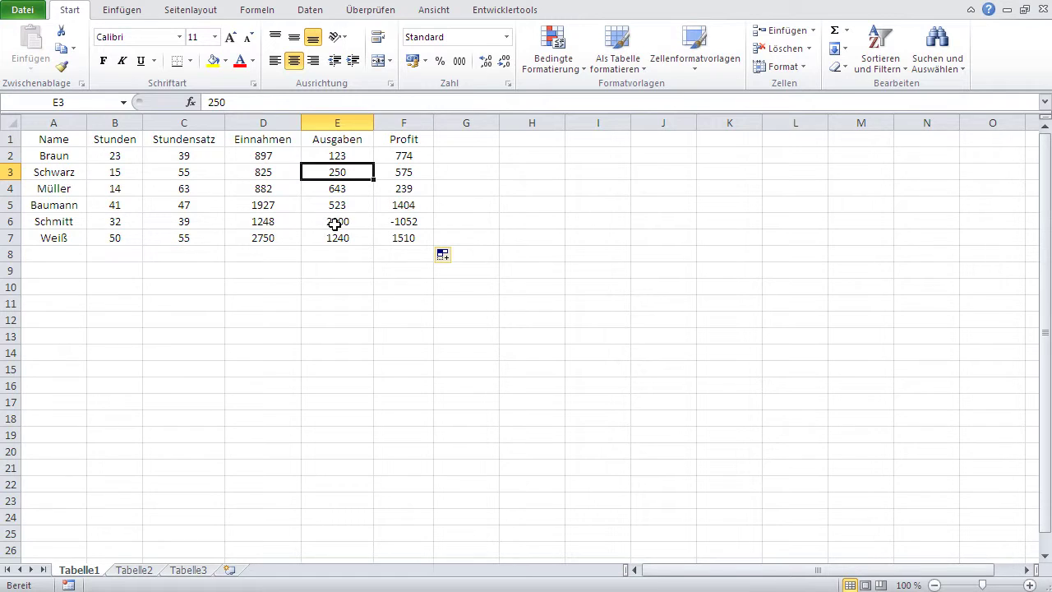
left_click(334, 222)
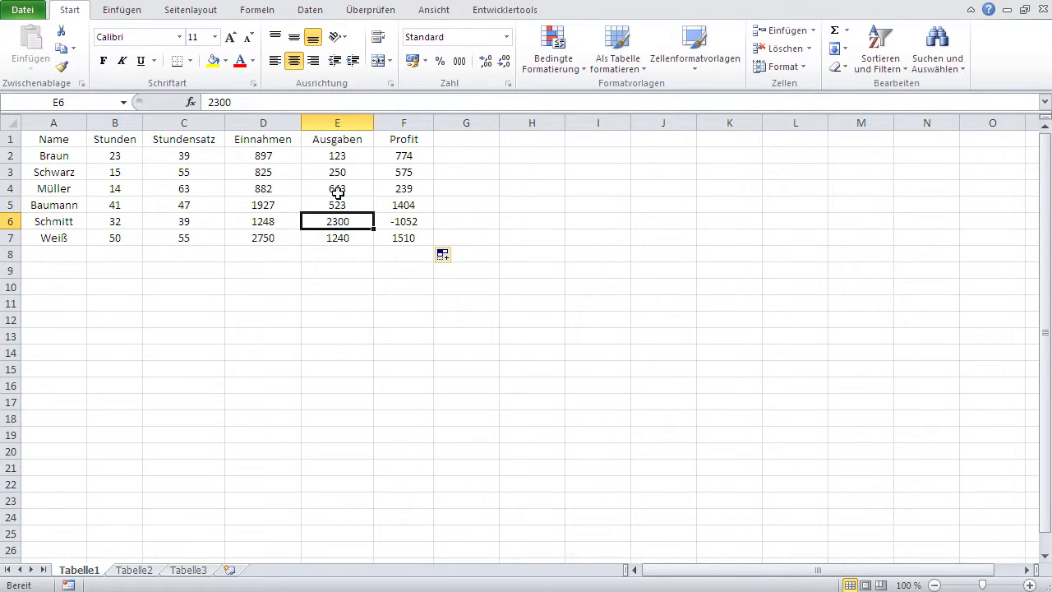
type("1900")
key("BackSpace")
key("BackSpace")
key("BackSpace")
key("BackSpace")
type("900")
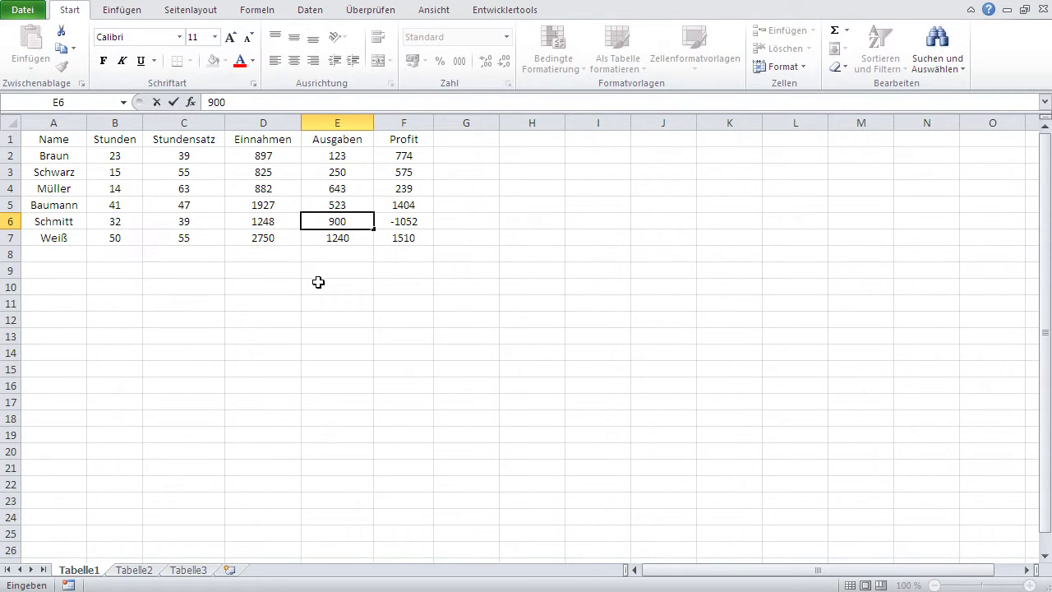
key("Return")
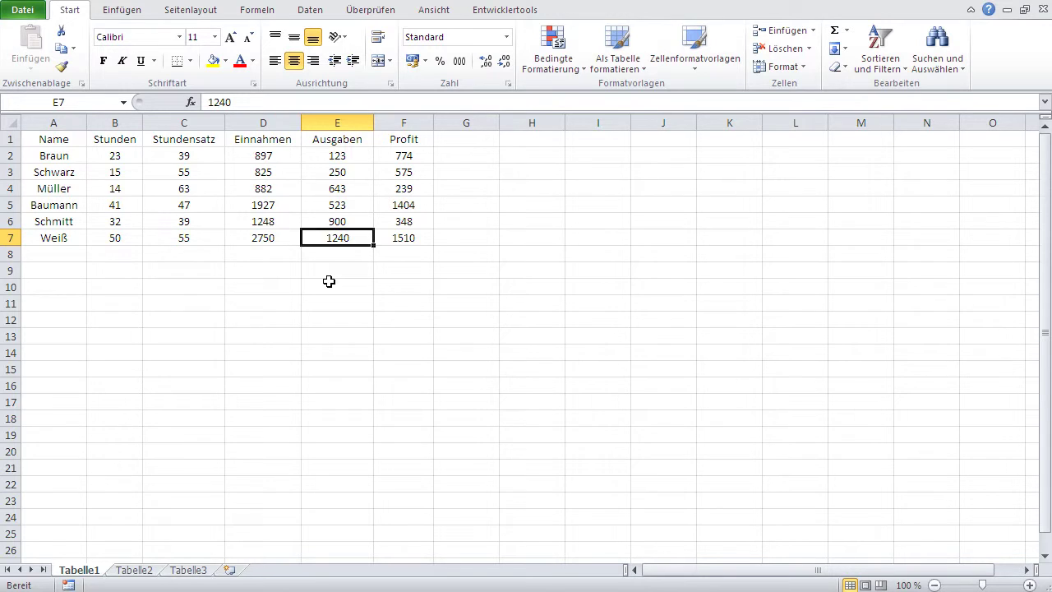
left_click(408, 157)
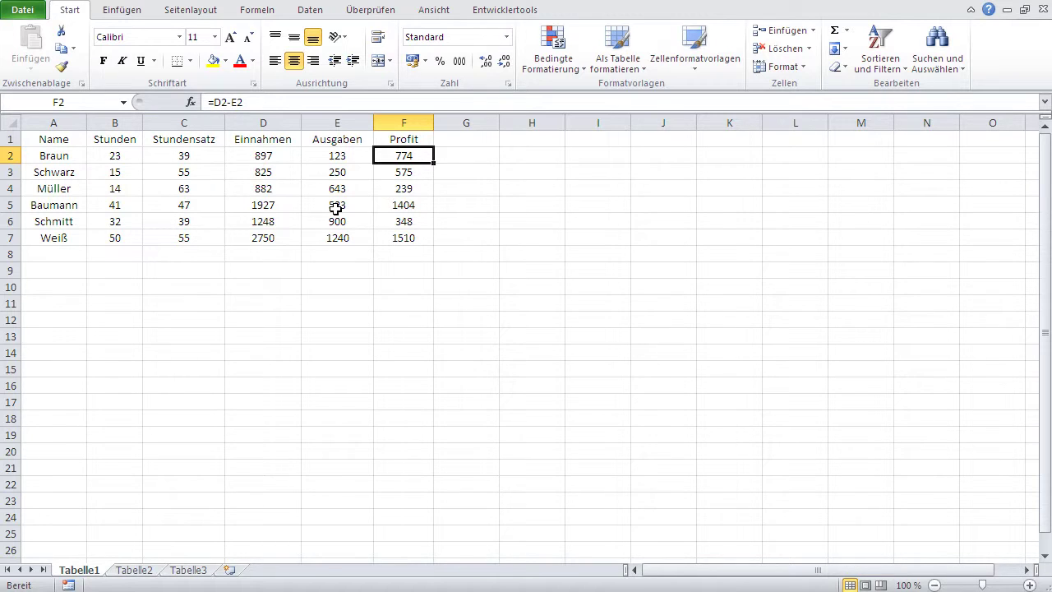
Clear the Einnahmen values D2:D7 and the Profit values F2:F7
left_click_drag(252, 158, 260, 237)
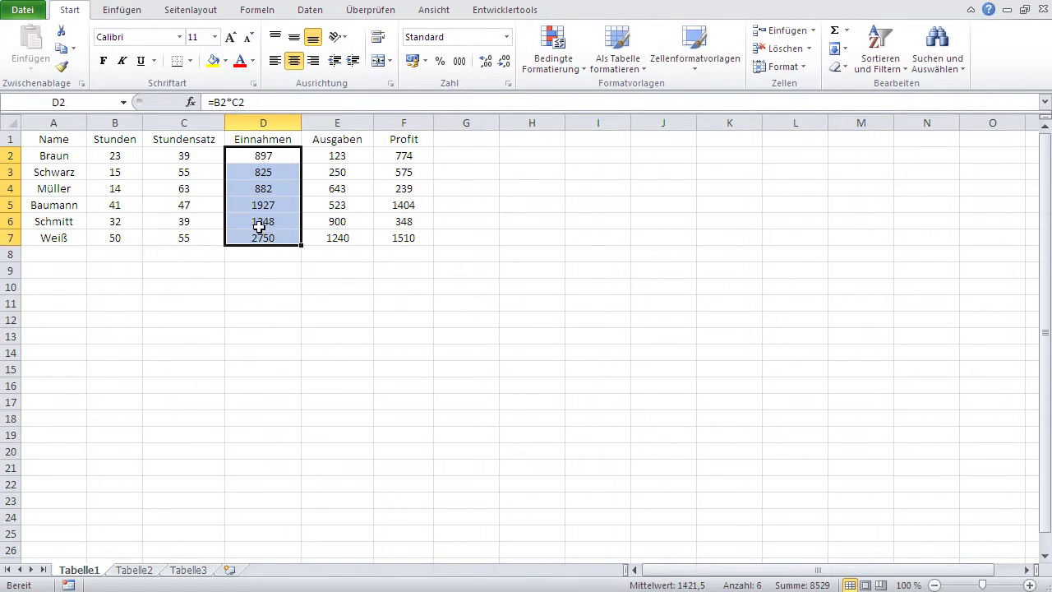
key("Delete")
left_click_drag(386, 156, 387, 235)
key("Delete")
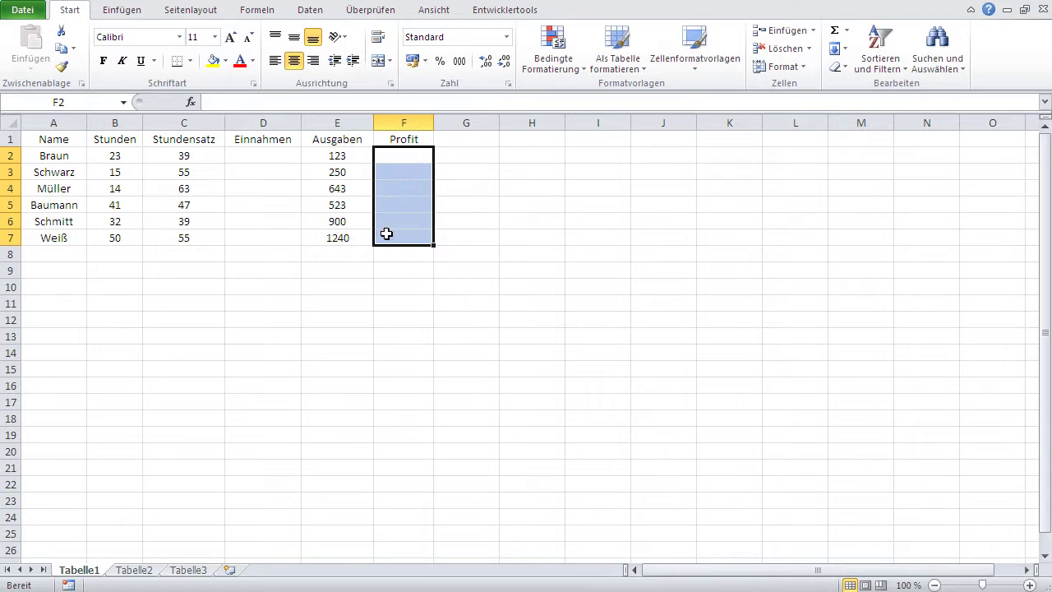
Enter =B7*C7 in D7 and fill it upward to D2, showing 897 to 2750
left_click(240, 240)
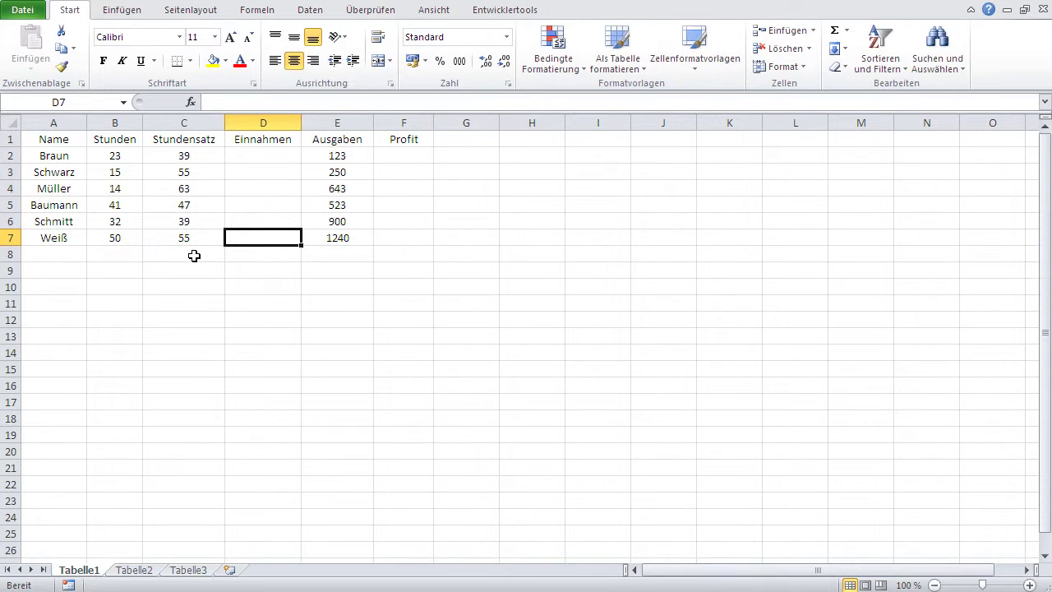
type("=")
left_click(98, 236)
type("*")
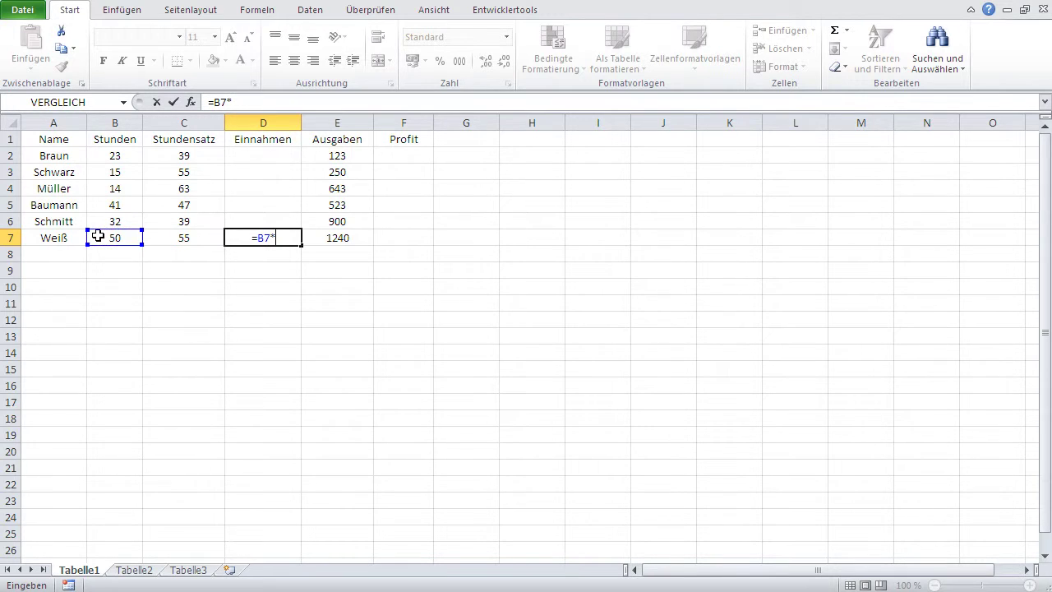
left_click(171, 236)
key("Return")
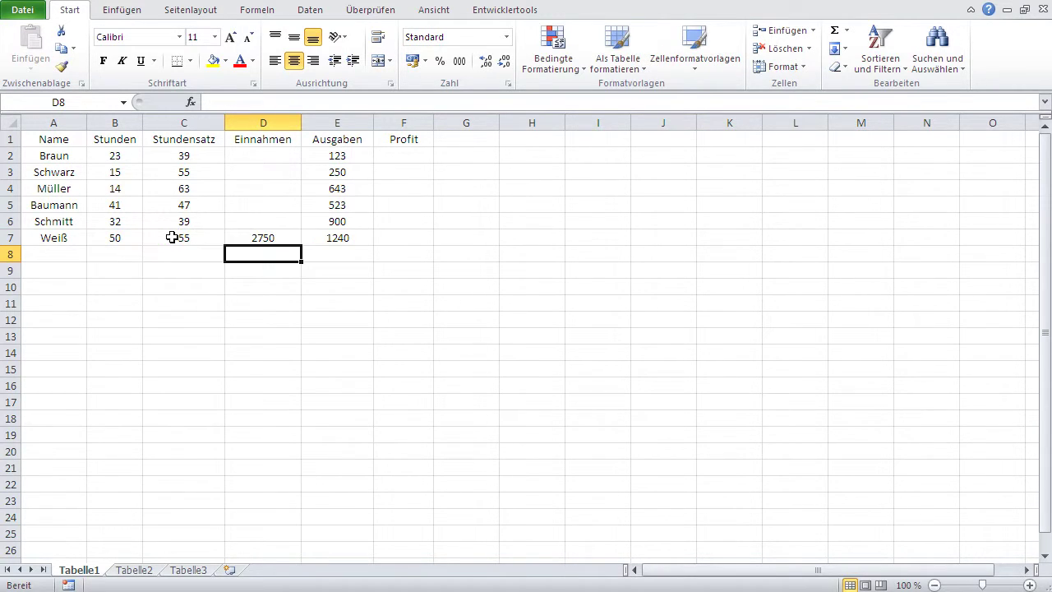
left_click(280, 237)
left_click_drag(304, 246, 304, 246)
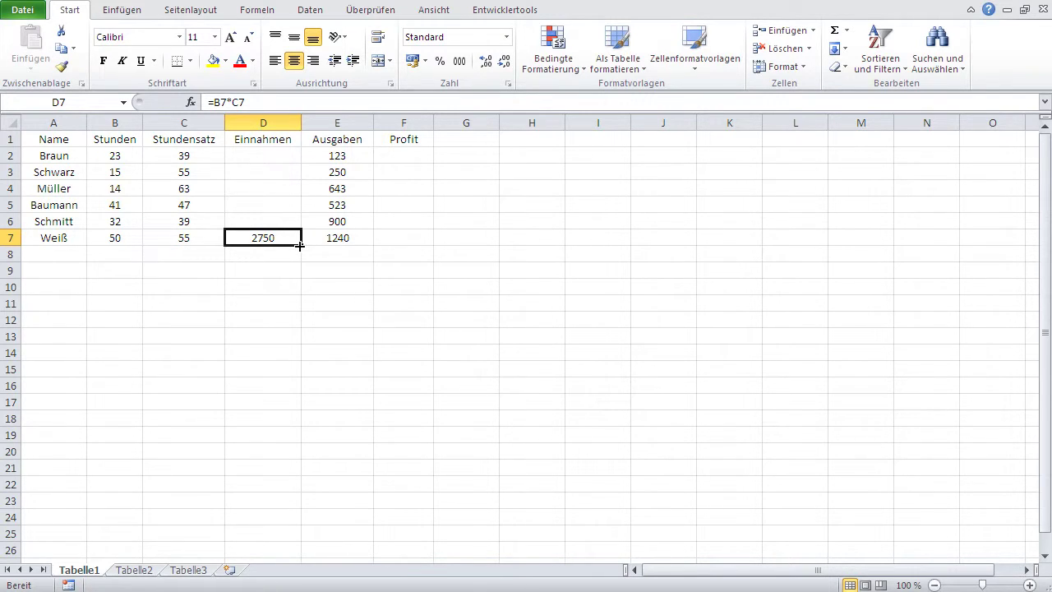
left_click_drag(300, 245, 292, 156)
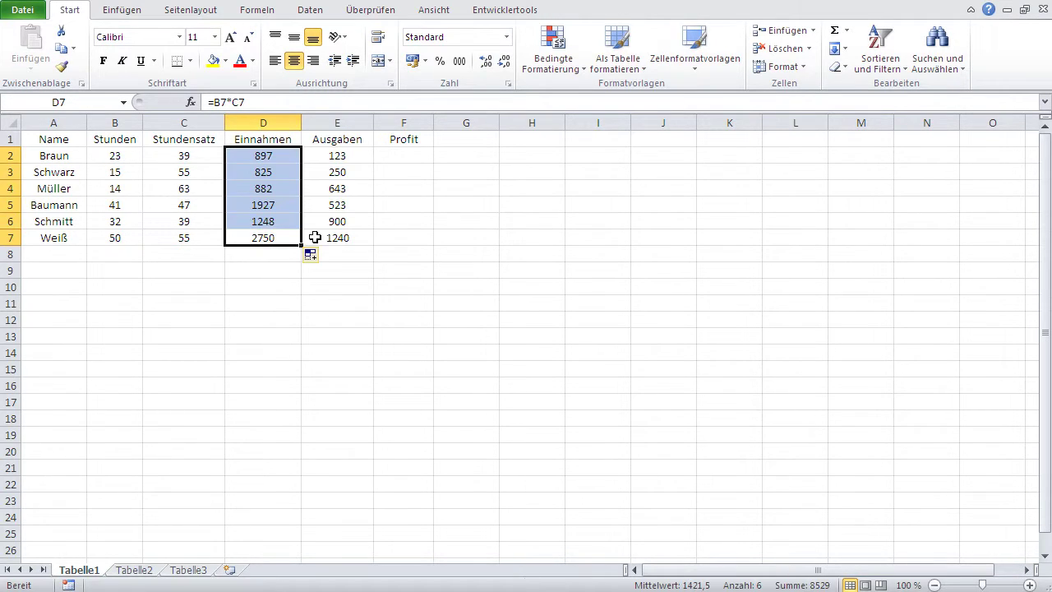
left_click(400, 240)
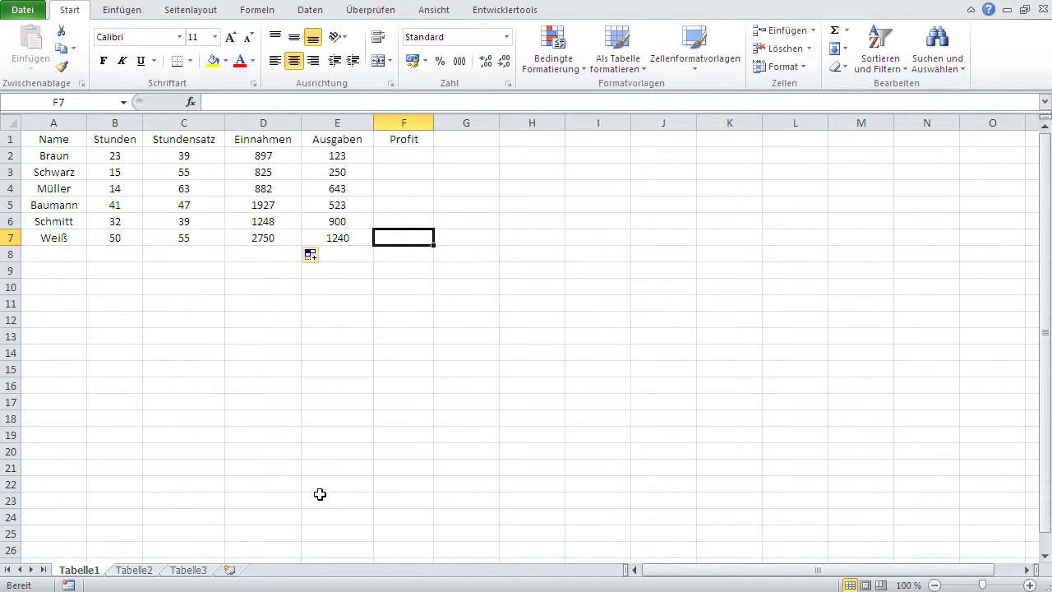
Re-enter =D2-E2 in F2 and fill it to F7, showing 774, 575, 239, 1404, 348, 1510
left_click(396, 156)
type("=")
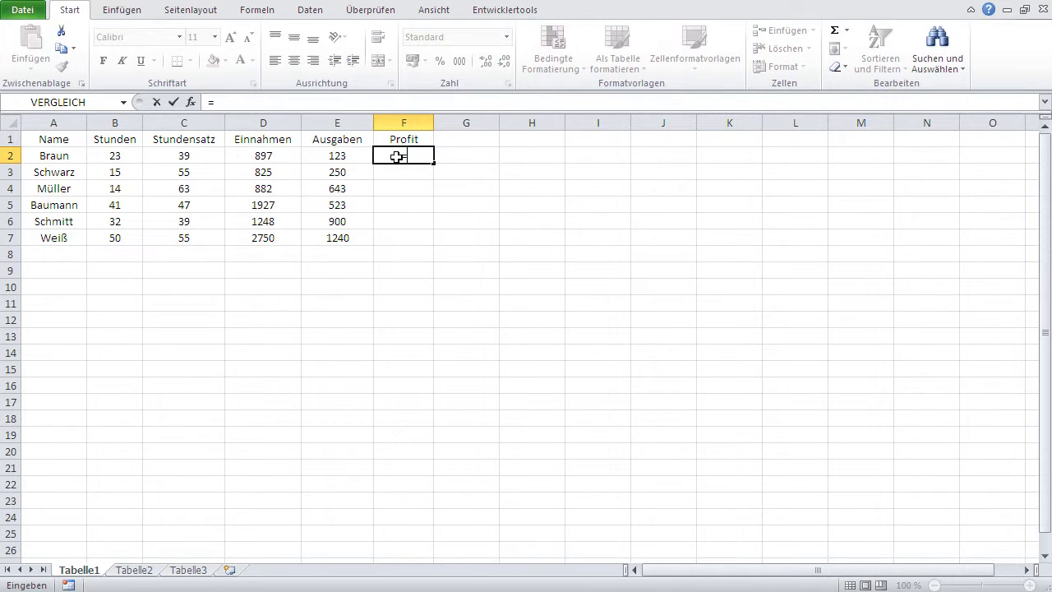
left_click(267, 157)
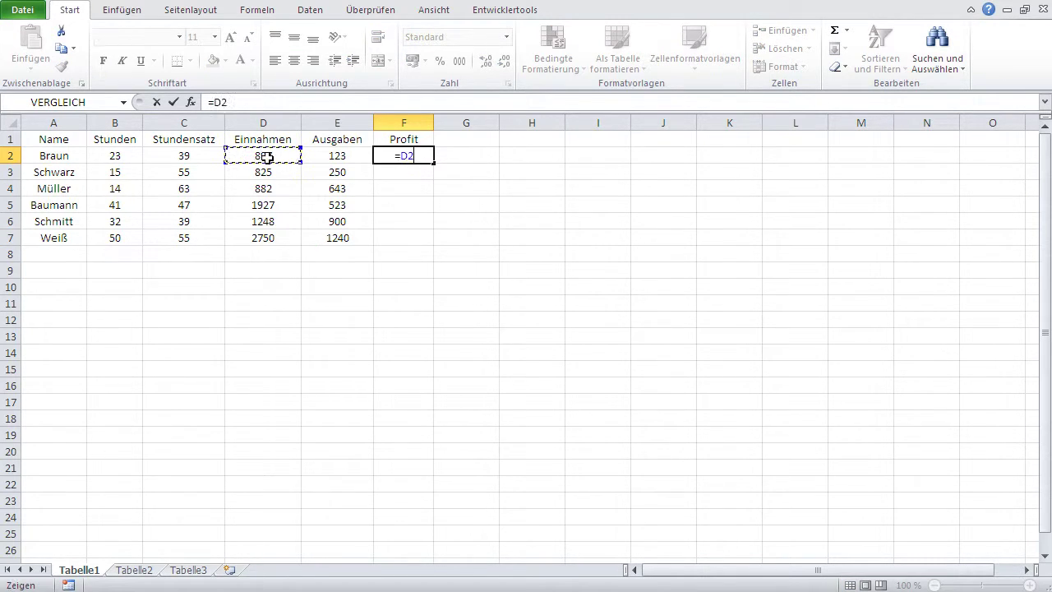
type("-")
left_click(343, 154)
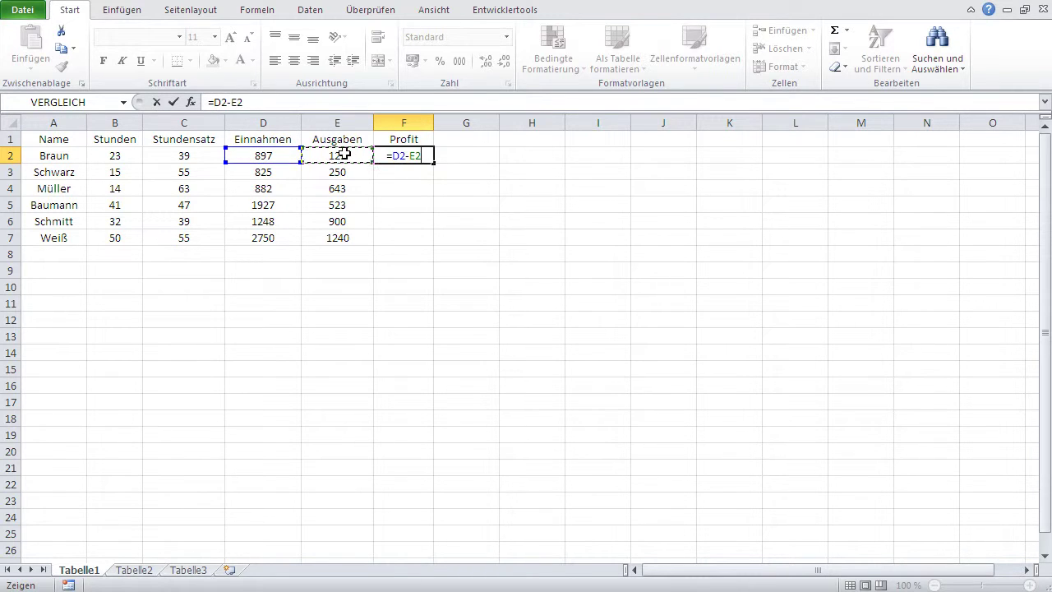
key("Return")
left_click(419, 154)
mouse_move(434, 164)
left_mouse_down()
mouse_move(420, 374)
mouse_move(415, 247)
left_mouse_up()
left_click(422, 316)
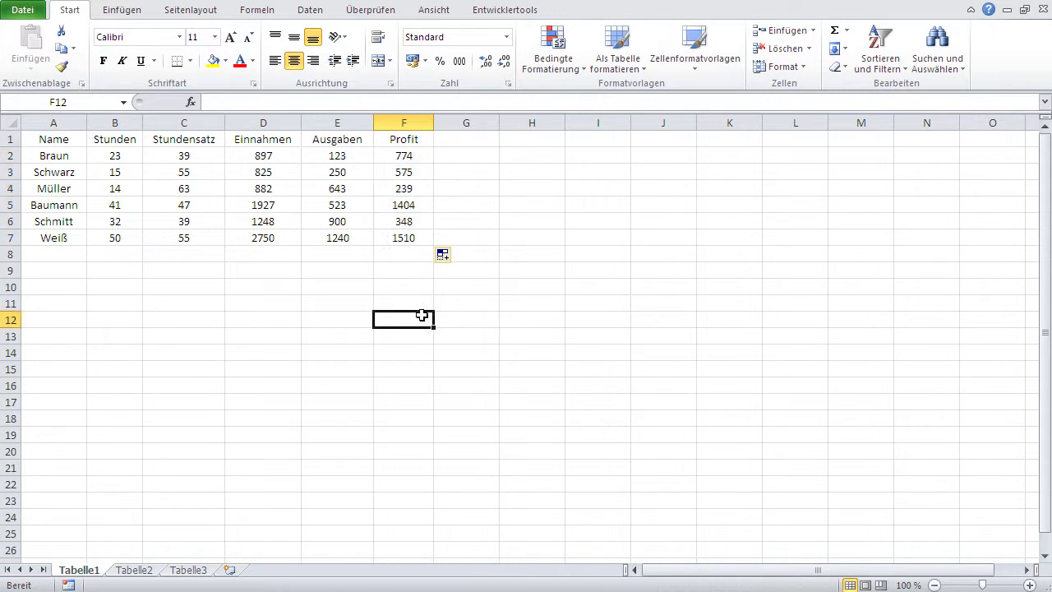